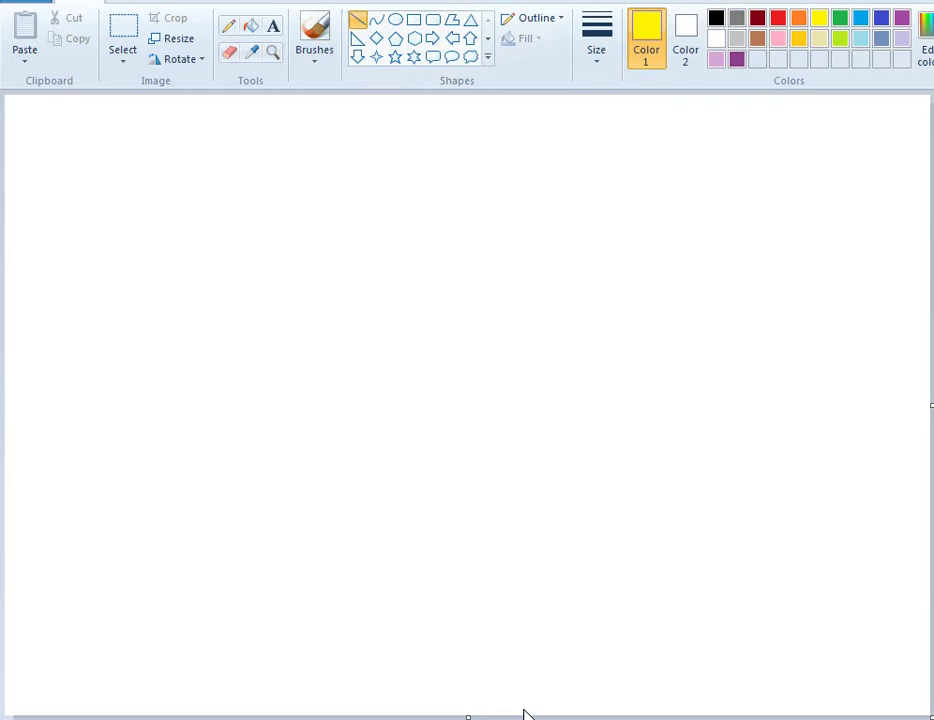
{"action": "left_click_drag", "start_coordinate": [524, 716], "coordinate": [930, 378]}
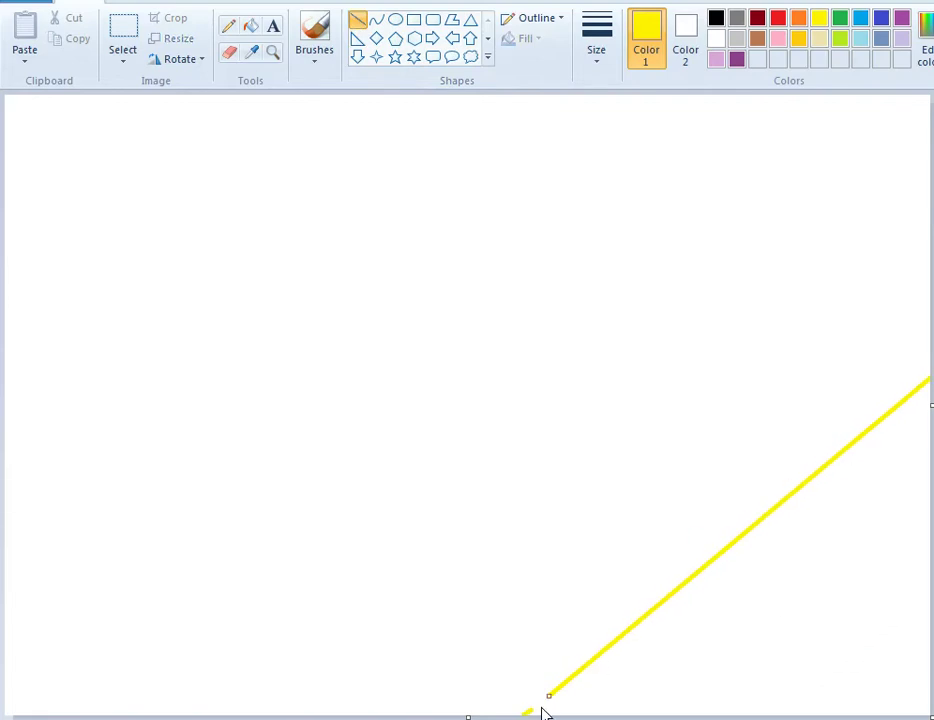
{"action": "left_click_drag", "start_coordinate": [549, 695], "coordinate": [515, 716]}
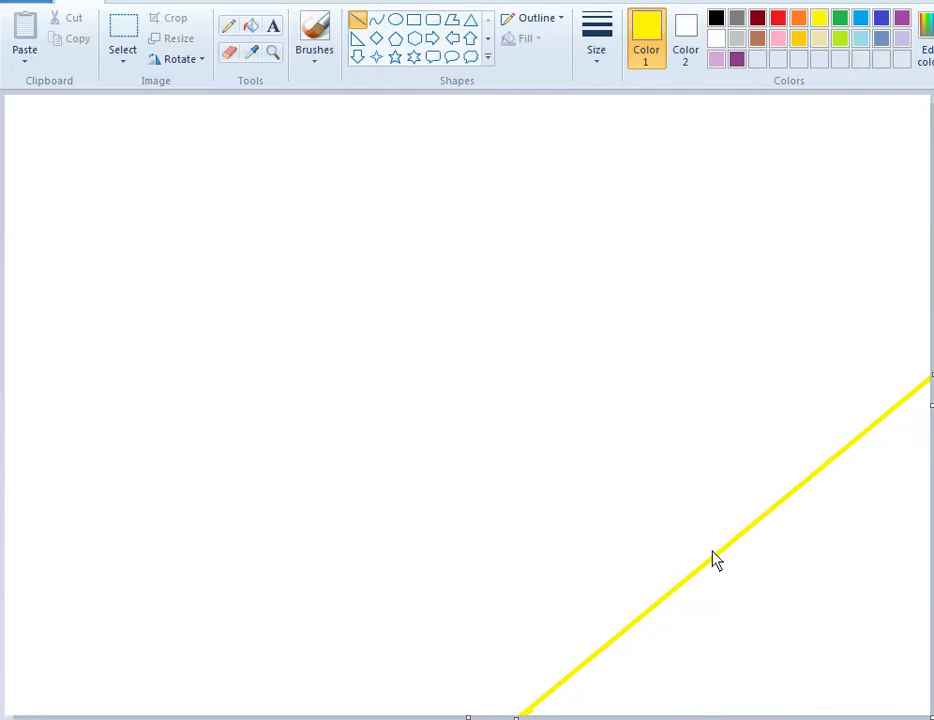
{"action": "key", "text": "Delete"}
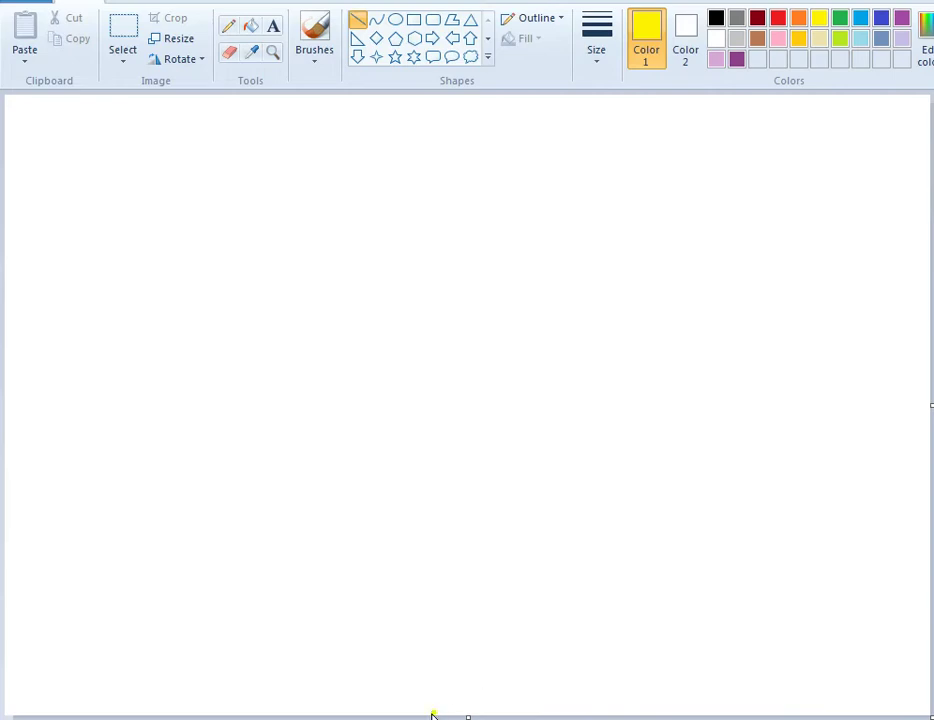
Draw a yellow diagonal line across the canvas's lower-right corner, rising from the bottom edge to the right edge.
{"action": "left_click_drag", "start_coordinate": [432, 714], "coordinate": [933, 345]}
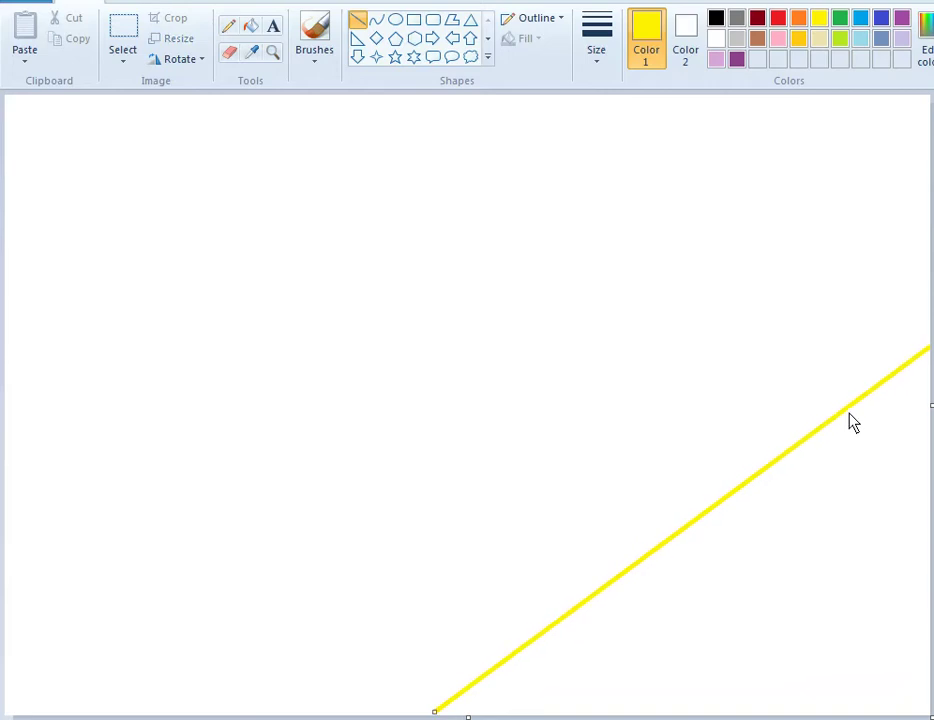
{"action": "left_click_drag", "start_coordinate": [805, 450], "coordinate": [757, 475]}
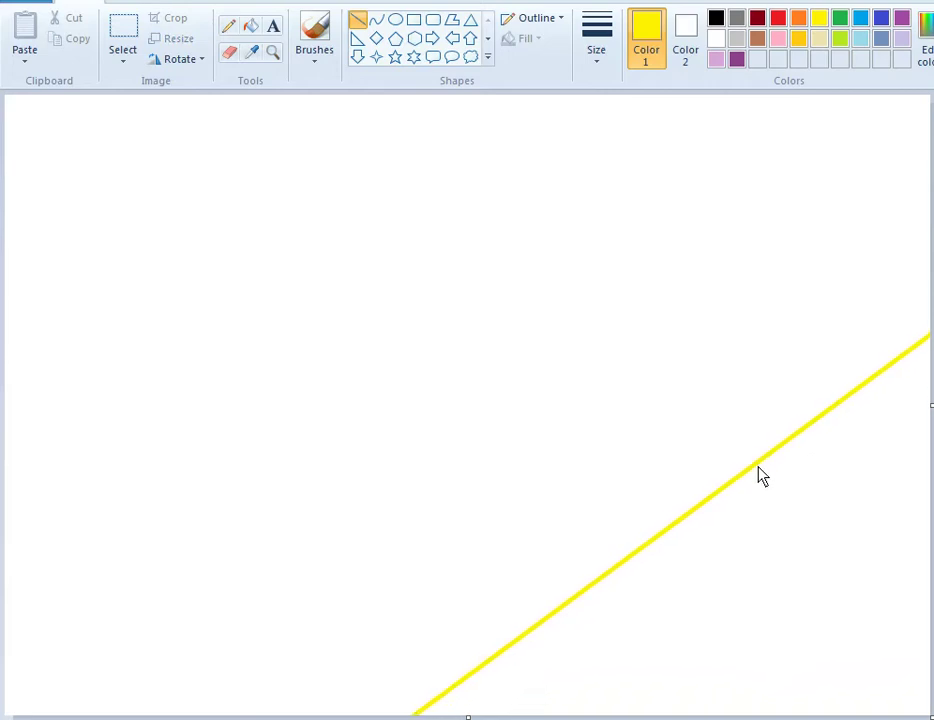
{"action": "left_click", "coordinate": [873, 491]}
Draw a gold and an orange diagonal line above the yellow one, roughly parallel and evenly spaced, reaching the canvas edges.
{"action": "left_click", "coordinate": [798, 40]}
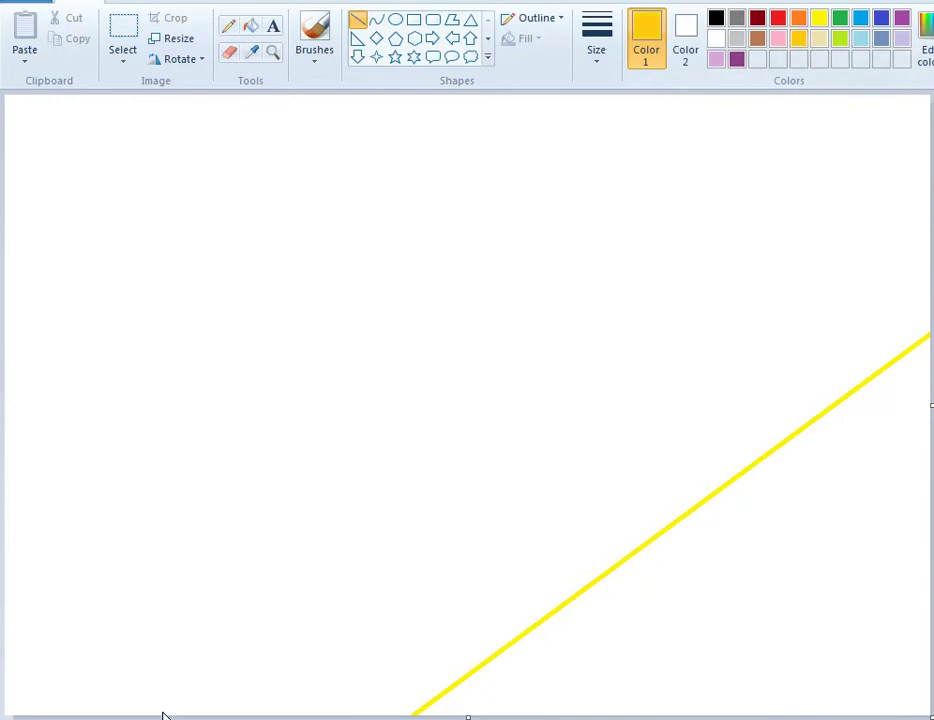
{"action": "left_click_drag", "start_coordinate": [164, 716], "coordinate": [930, 150]}
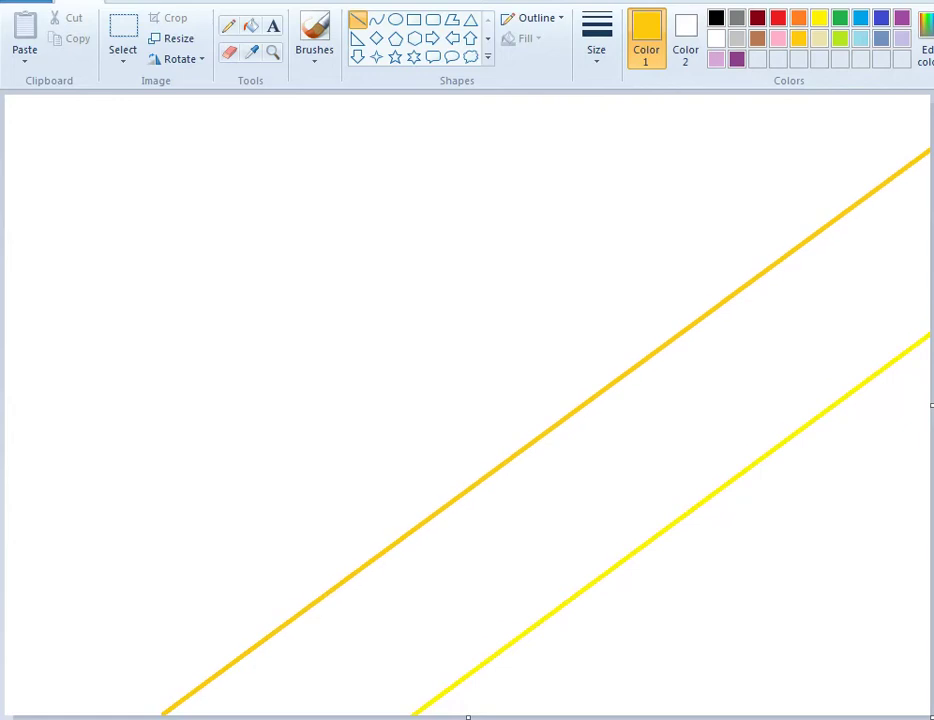
{"action": "left_click", "coordinate": [796, 30]}
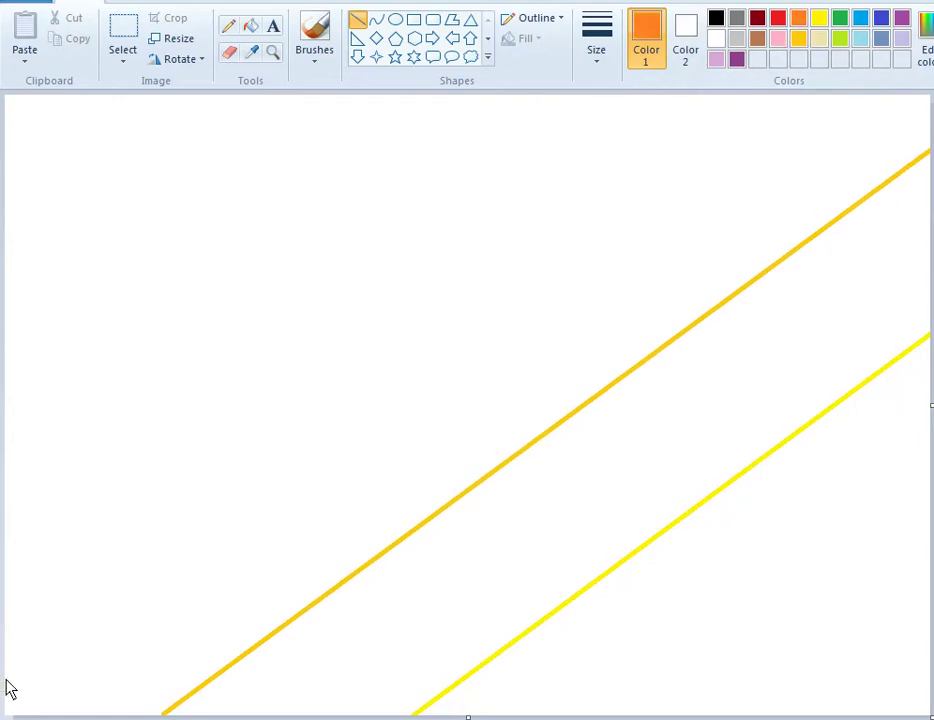
{"action": "left_click_drag", "start_coordinate": [5, 680], "coordinate": [141, 537]}
{"action": "left_click_drag", "start_coordinate": [190, 503], "coordinate": [796, 96]}
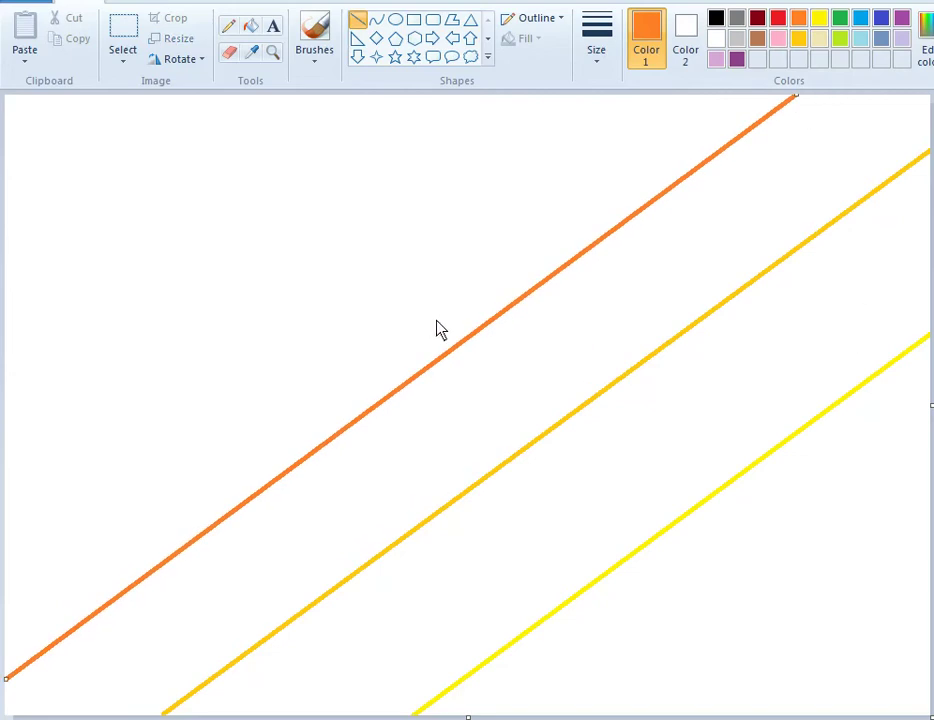
Add a red and a dark red diagonal line in the canvas's upper-left area, each running from the left edge to the top edge.
{"action": "left_click", "coordinate": [778, 20]}
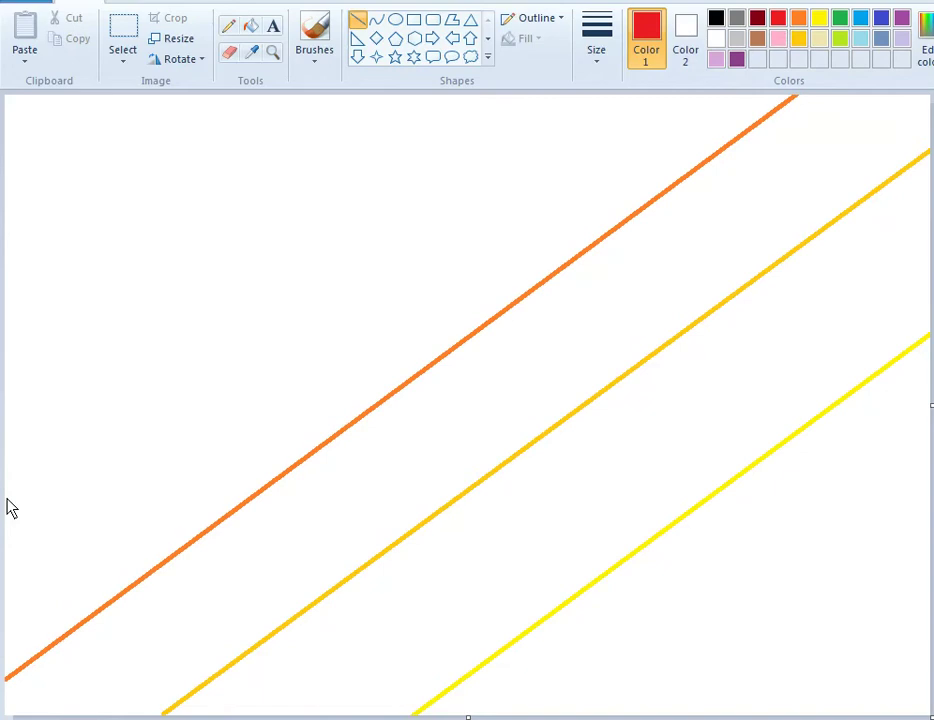
{"action": "left_click_drag", "start_coordinate": [5, 497], "coordinate": [571, 97]}
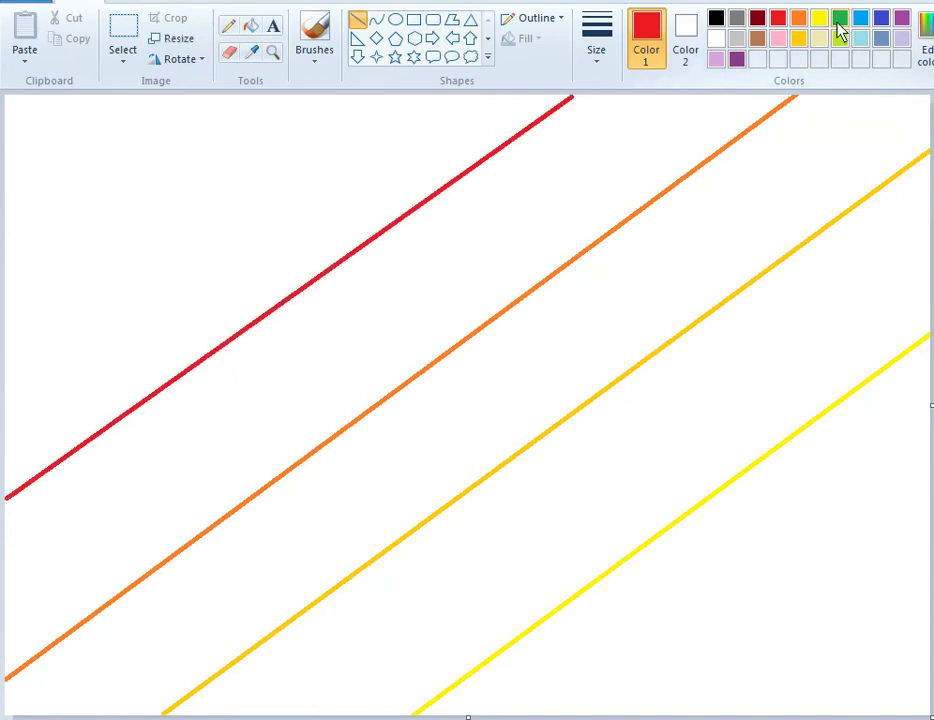
{"action": "left_click", "coordinate": [757, 22]}
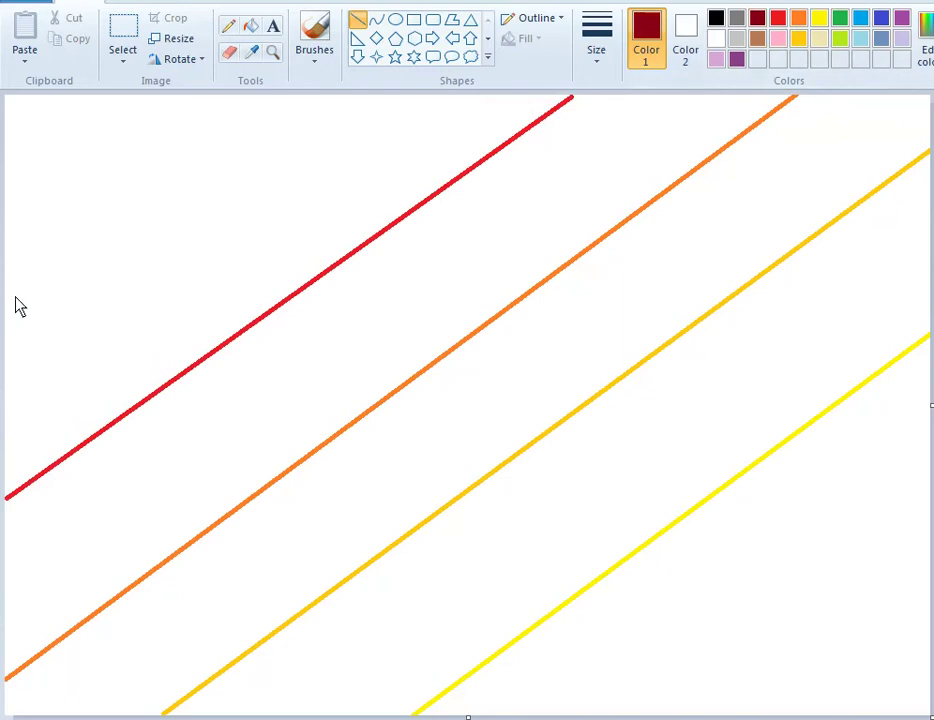
{"action": "mouse_move", "coordinate": [6, 309]}
{"action": "left_mouse_down"}
{"action": "mouse_move", "coordinate": [223, 111]}
{"action": "mouse_move", "coordinate": [340, 99]}
{"action": "left_mouse_up"}
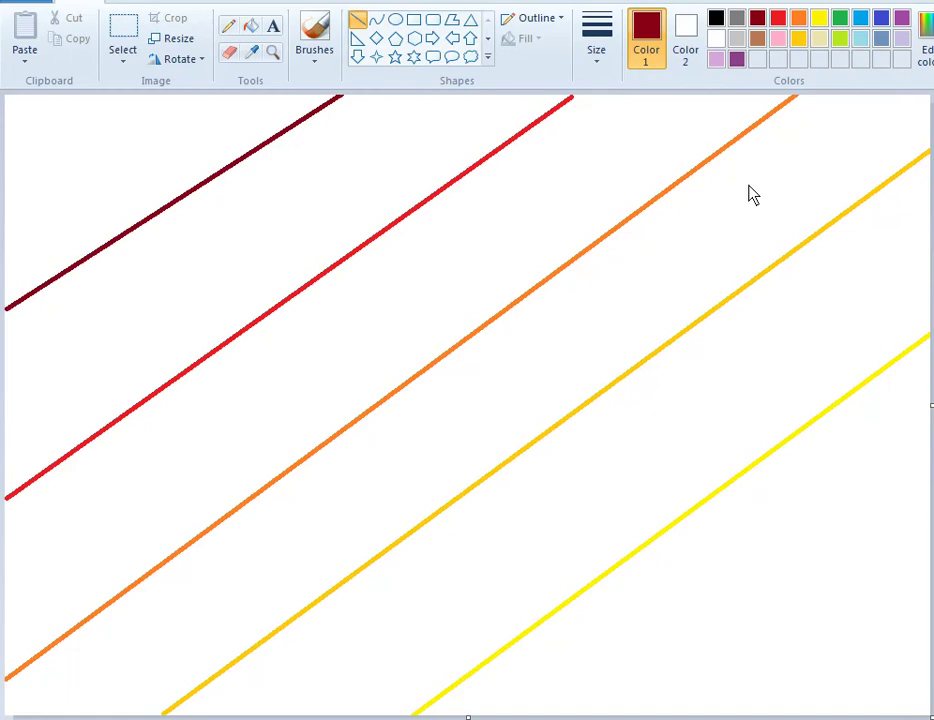
Fill the lower-right corner with yellow and the band between the yellow and gold lines with gold.
{"action": "left_click", "coordinate": [249, 28]}
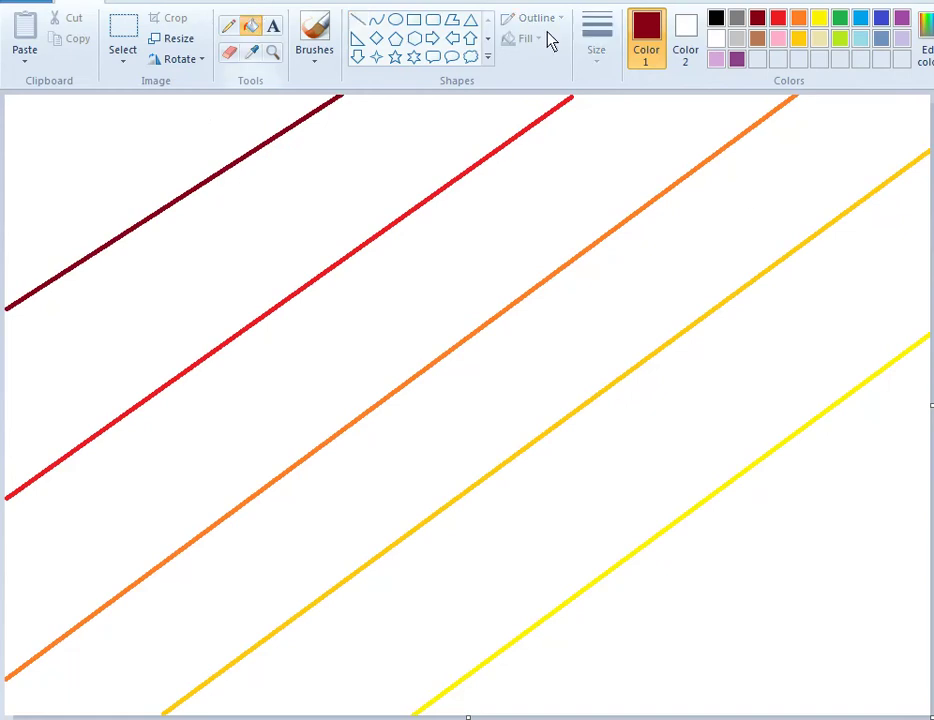
{"action": "left_click", "coordinate": [820, 19]}
{"action": "left_click", "coordinate": [870, 420]}
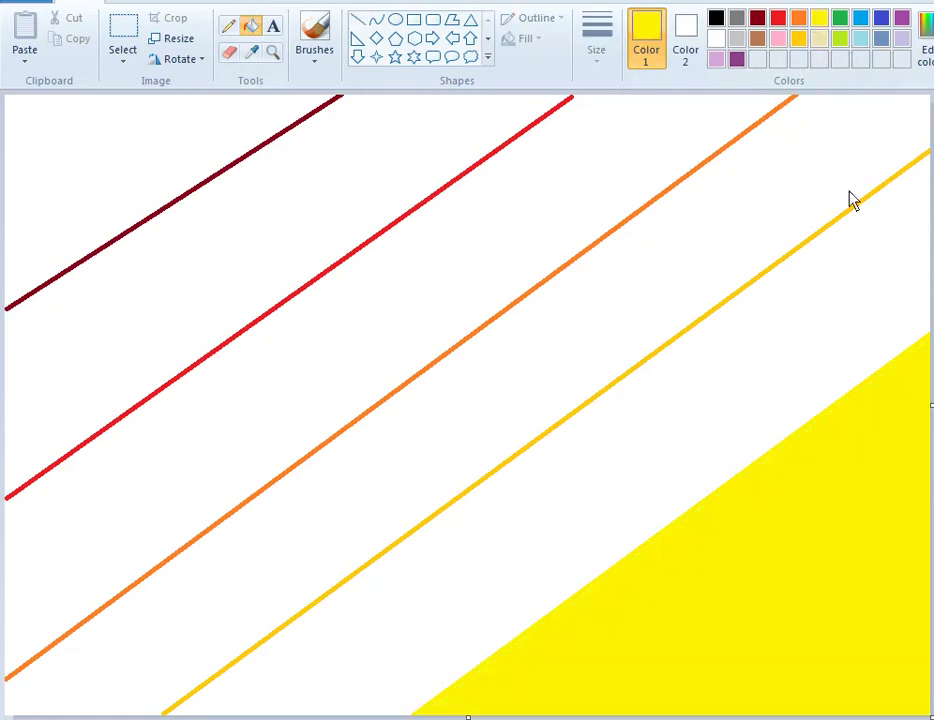
{"action": "left_click", "coordinate": [802, 42]}
{"action": "left_click", "coordinate": [792, 302]}
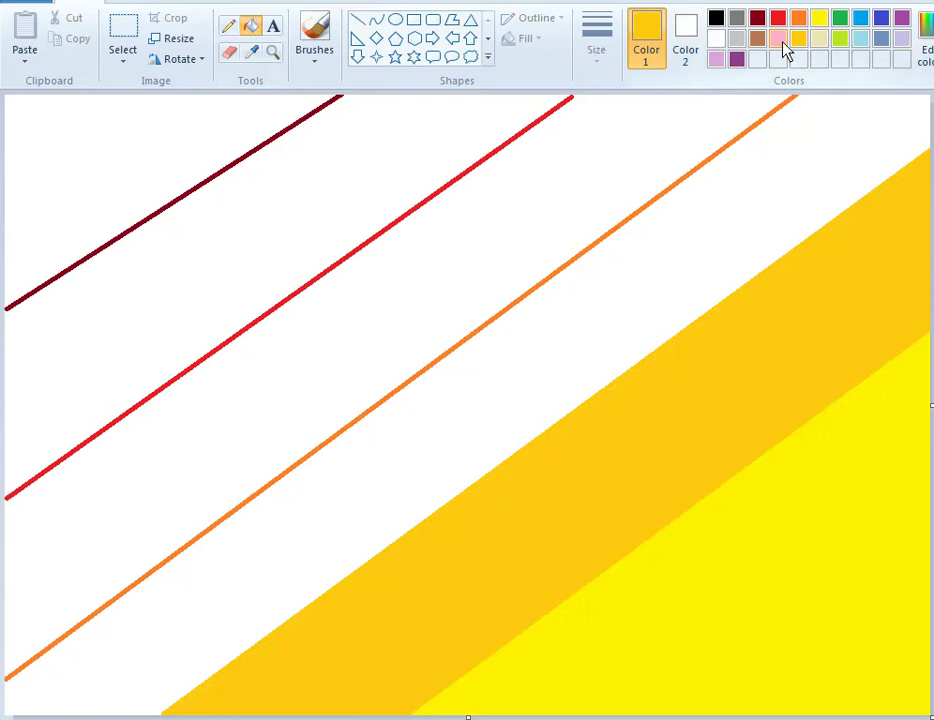
Fill the band below the orange line with orange and the band between the orange and red lines with red.
{"action": "left_click", "coordinate": [798, 20]}
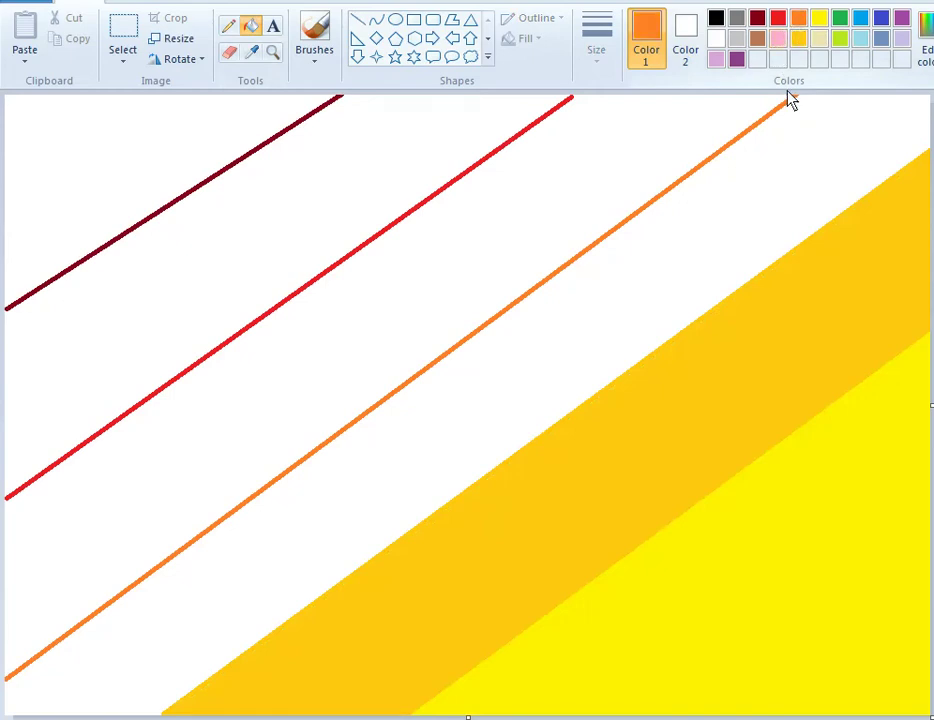
{"action": "left_click", "coordinate": [788, 116]}
{"action": "left_click", "coordinate": [778, 20]}
{"action": "left_click", "coordinate": [711, 108]}
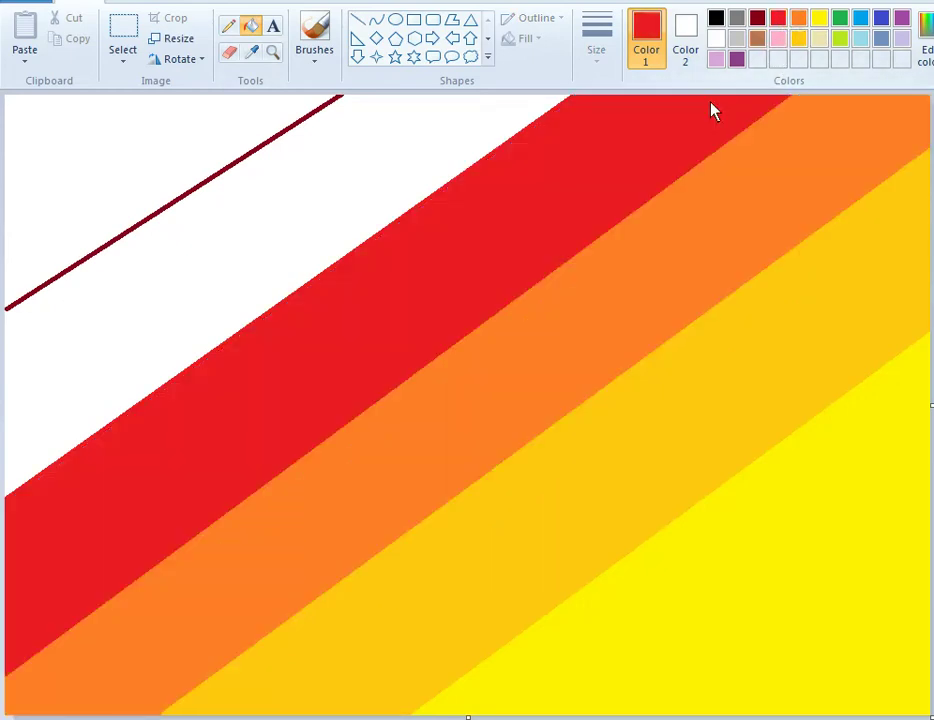
Fill the band between the red and dark red lines with dark red and the upper-left corner with black.
{"action": "left_click", "coordinate": [757, 19]}
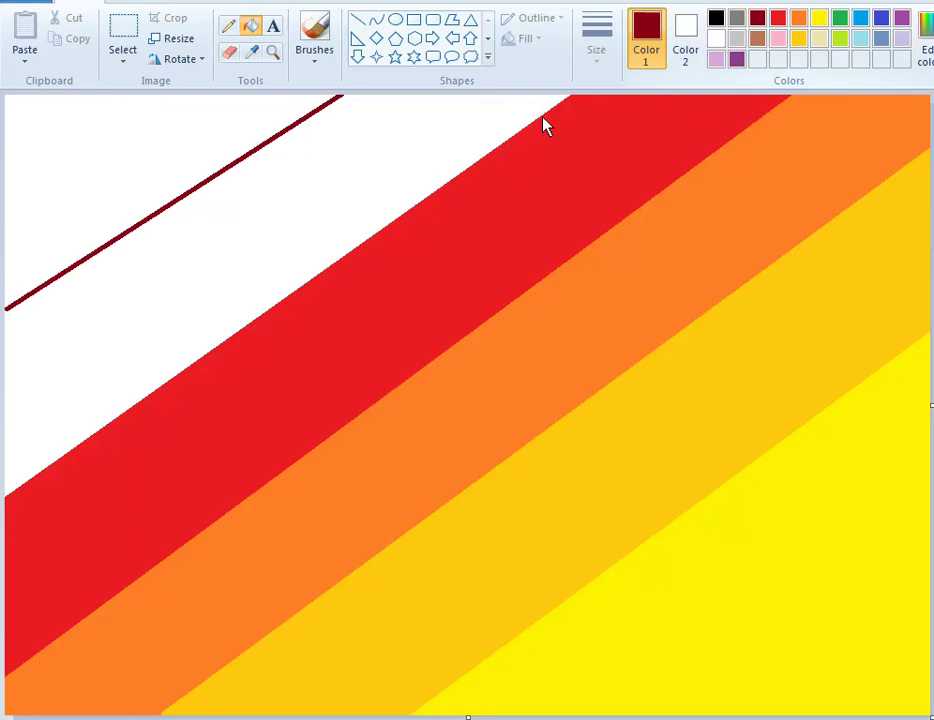
{"action": "left_click", "coordinate": [376, 211]}
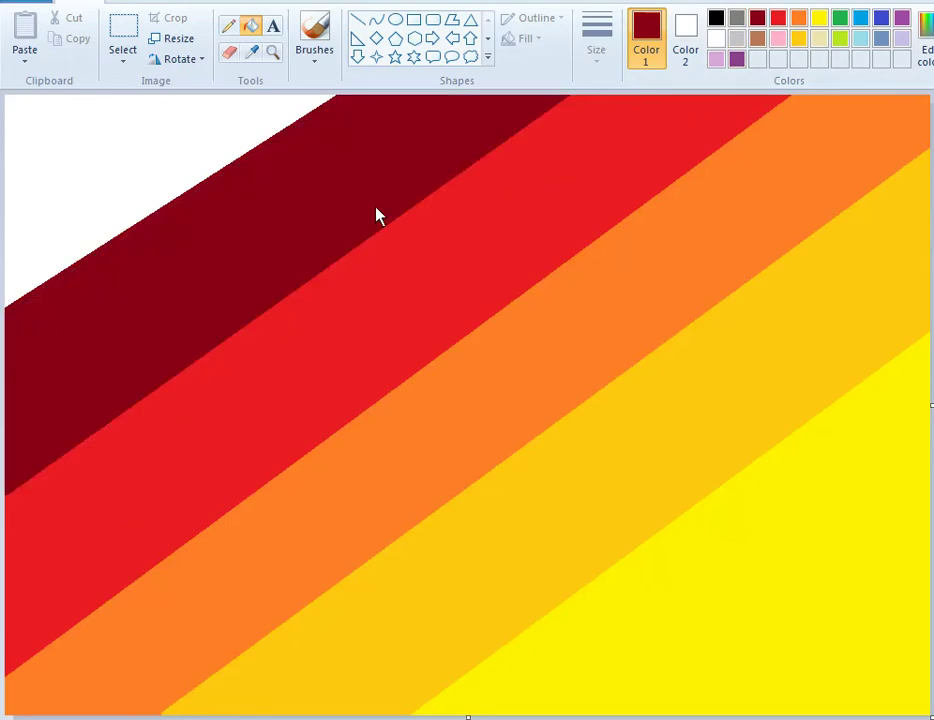
{"action": "left_click", "coordinate": [716, 18]}
{"action": "left_click", "coordinate": [160, 134]}
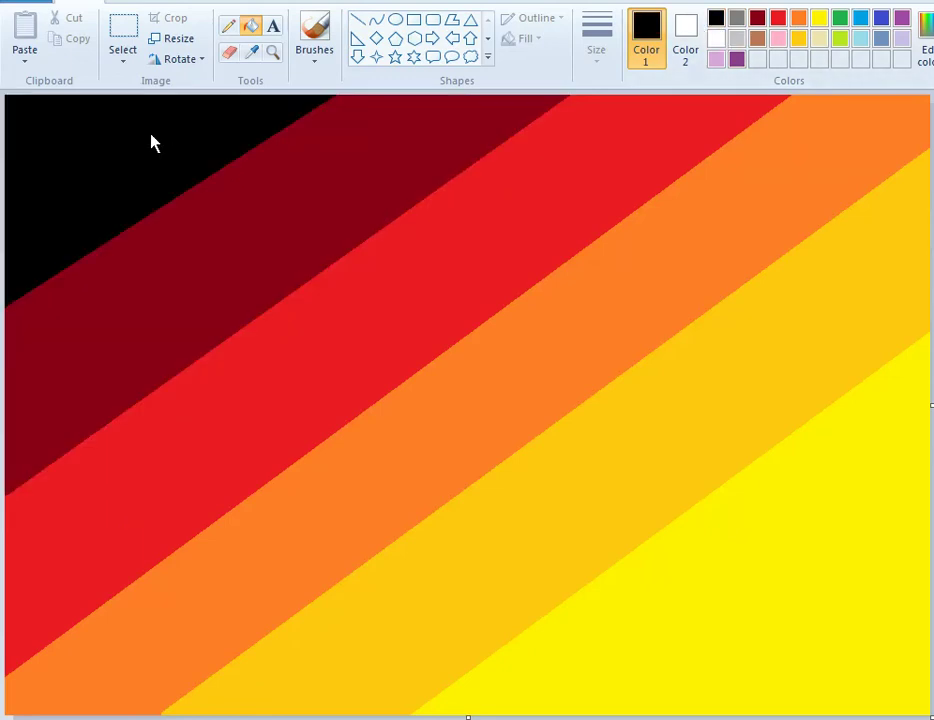
Resize the image to 1 pixel wide without maintaining the aspect ratio.
{"action": "left_click", "coordinate": [150, 40]}
{"action": "left_click", "coordinate": [205, 106]}
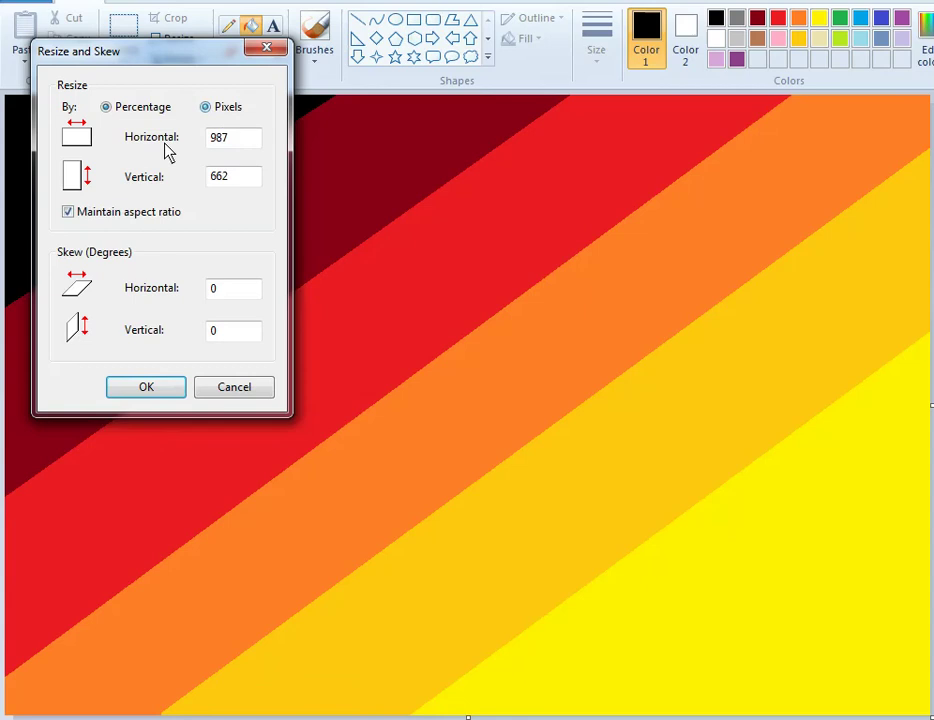
{"action": "left_click", "coordinate": [119, 213]}
{"action": "left_click_drag", "start_coordinate": [234, 146], "coordinate": [208, 148]}
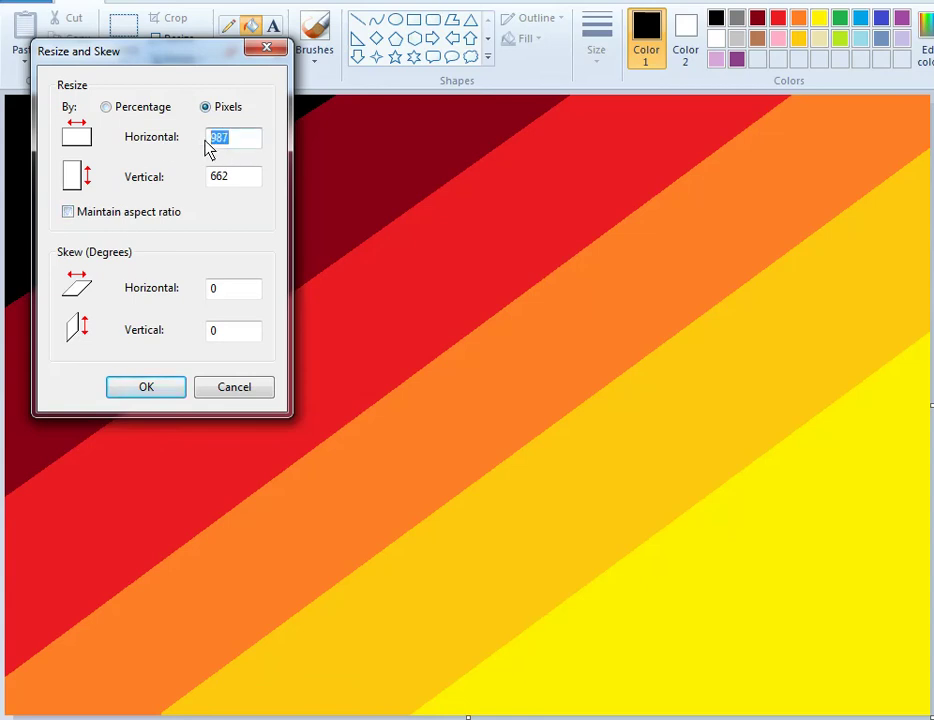
{"action": "type", "text": "1"}
{"action": "left_click", "coordinate": [150, 387]}
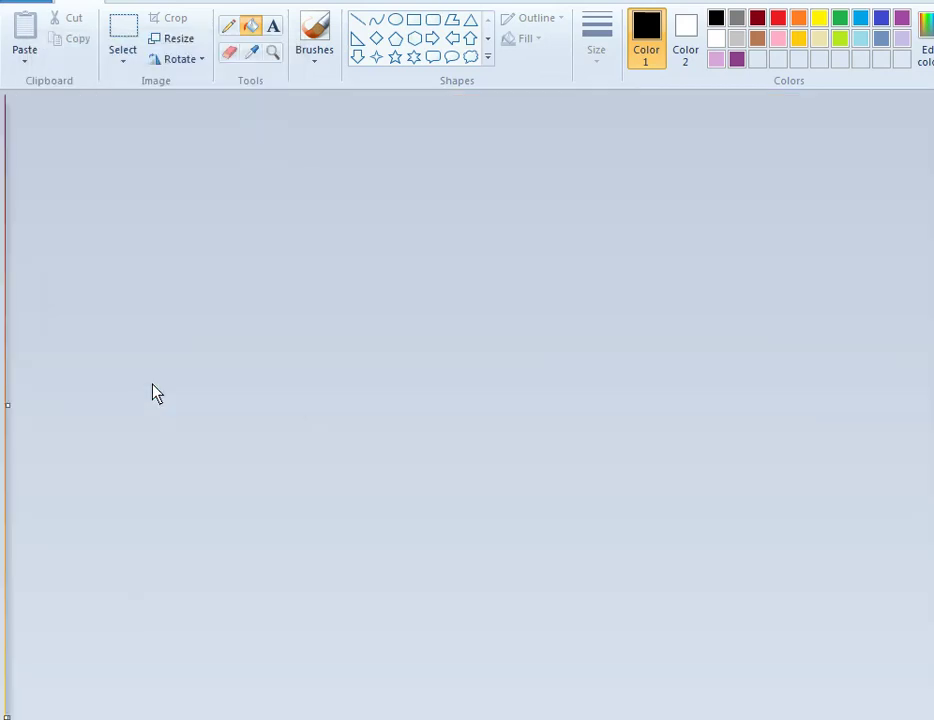
Stretch the image to 987 pixels wide without maintaining the aspect ratio, producing a smooth vertical gradient.
{"action": "left_click", "coordinate": [160, 40]}
{"action": "left_click", "coordinate": [205, 107]}
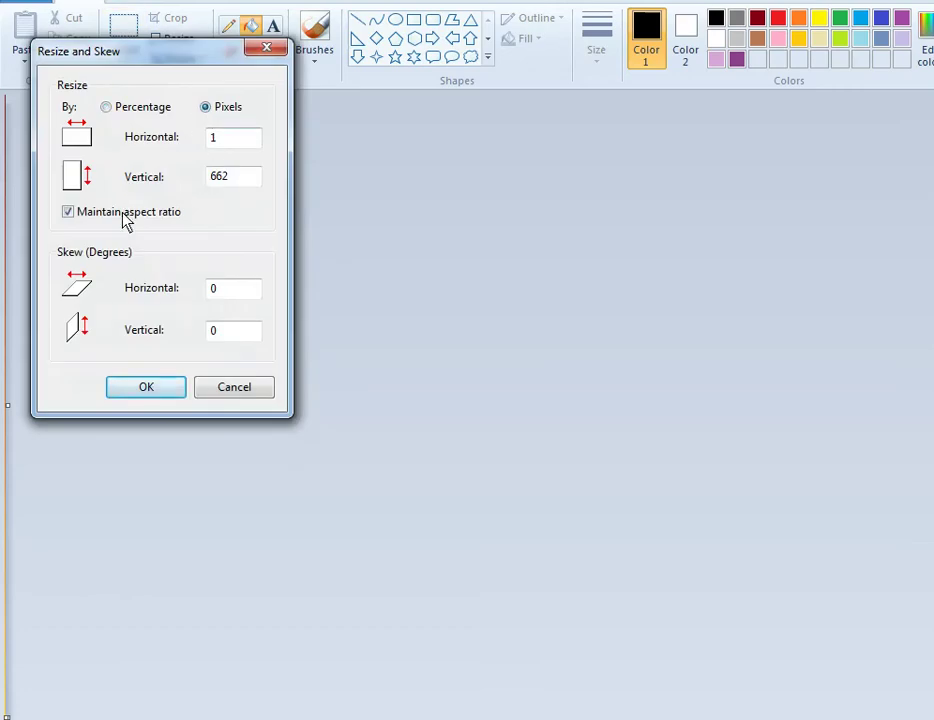
{"action": "left_click", "coordinate": [125, 213]}
{"action": "double_click", "coordinate": [212, 141]}
{"action": "type", "text": "987"}
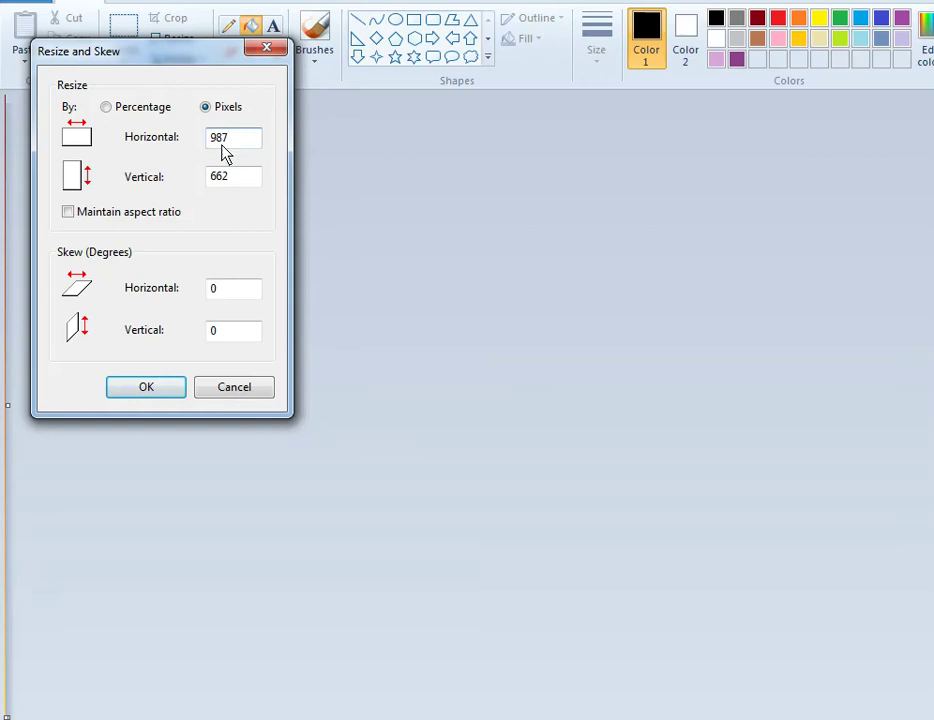
{"action": "left_click", "coordinate": [170, 385]}
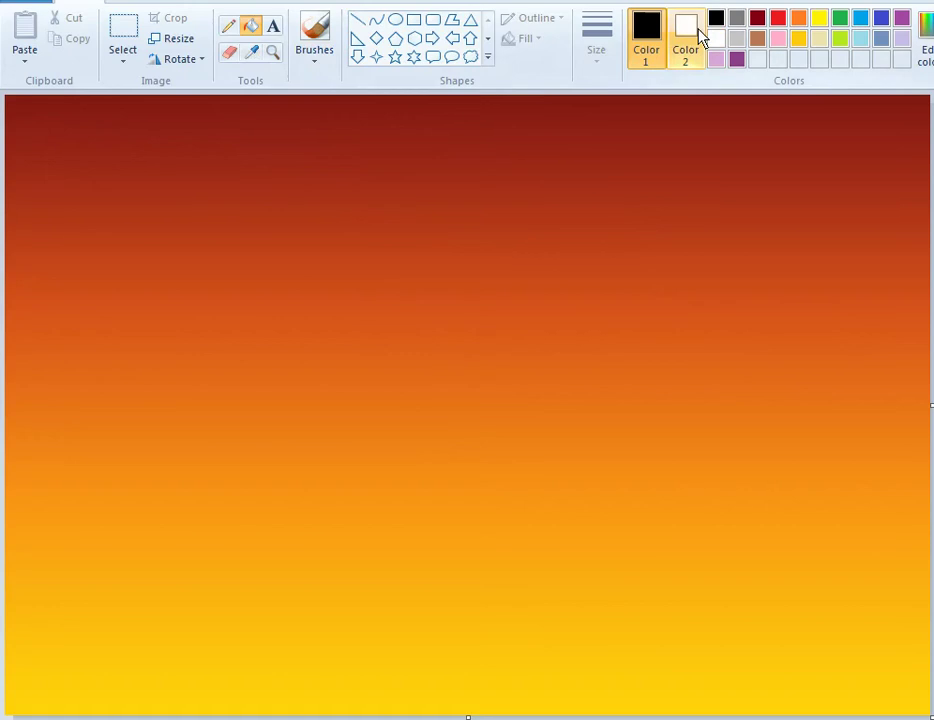
Paint a thick, wavy black ground line with the brush across the full width of the canvas near its bottom.
{"action": "left_click", "coordinate": [321, 56]}
{"action": "left_click", "coordinate": [316, 88]}
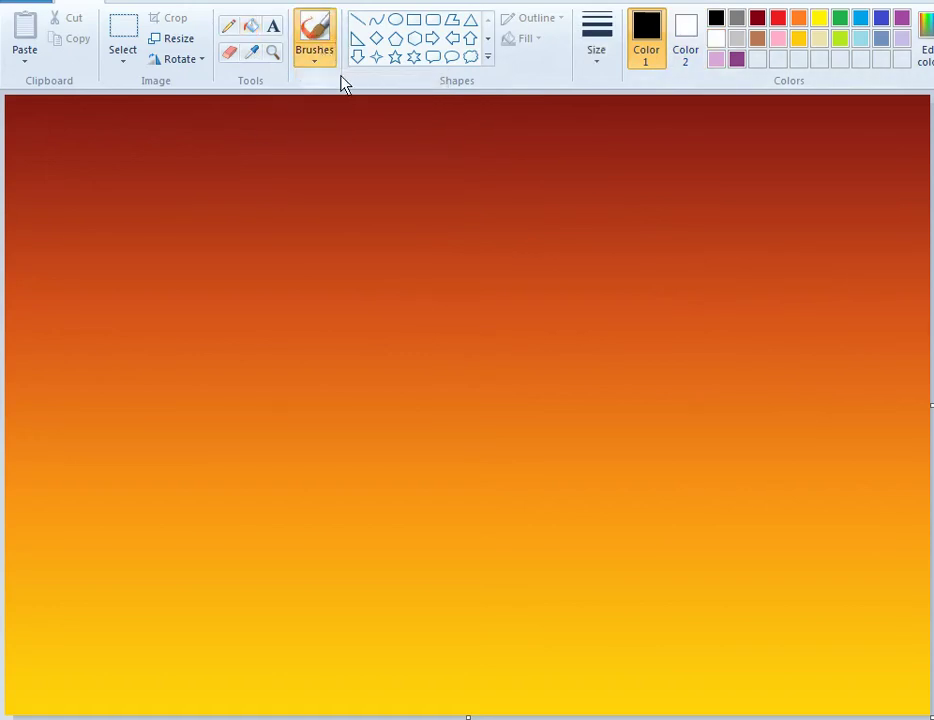
{"action": "left_click", "coordinate": [611, 54]}
{"action": "left_click", "coordinate": [631, 195]}
{"action": "left_click_drag", "start_coordinate": [54, 620], "coordinate": [173, 620]}
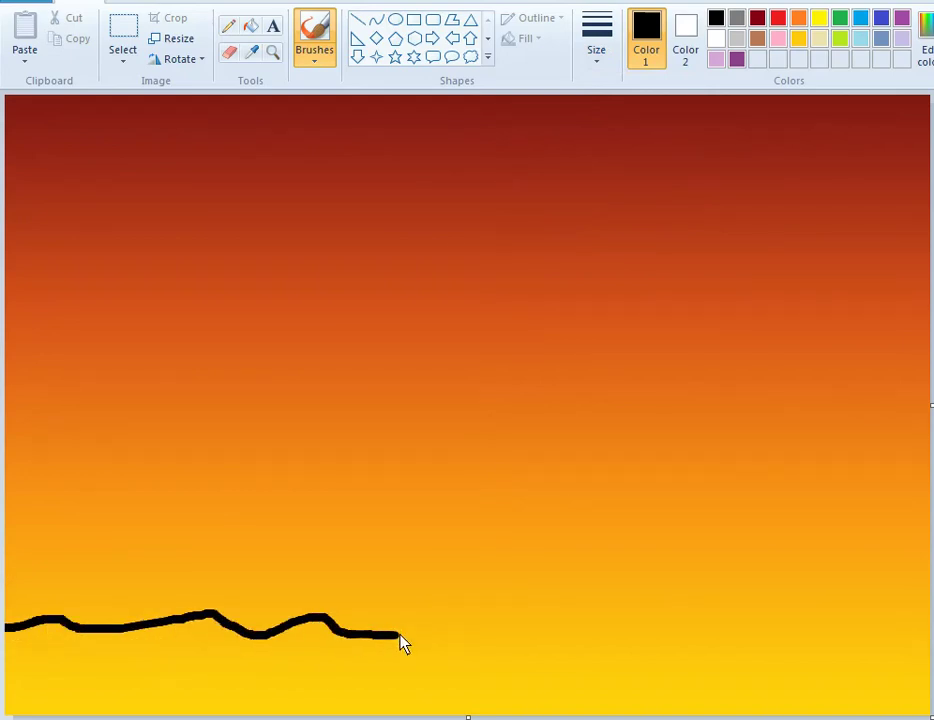
{"action": "mouse_move", "coordinate": [554, 618]}
{"action": "left_mouse_down"}
{"action": "mouse_move", "coordinate": [645, 640]}
{"action": "mouse_move", "coordinate": [734, 621]}
{"action": "mouse_move", "coordinate": [790, 627]}
{"action": "mouse_move", "coordinate": [836, 617]}
{"action": "left_mouse_up"}
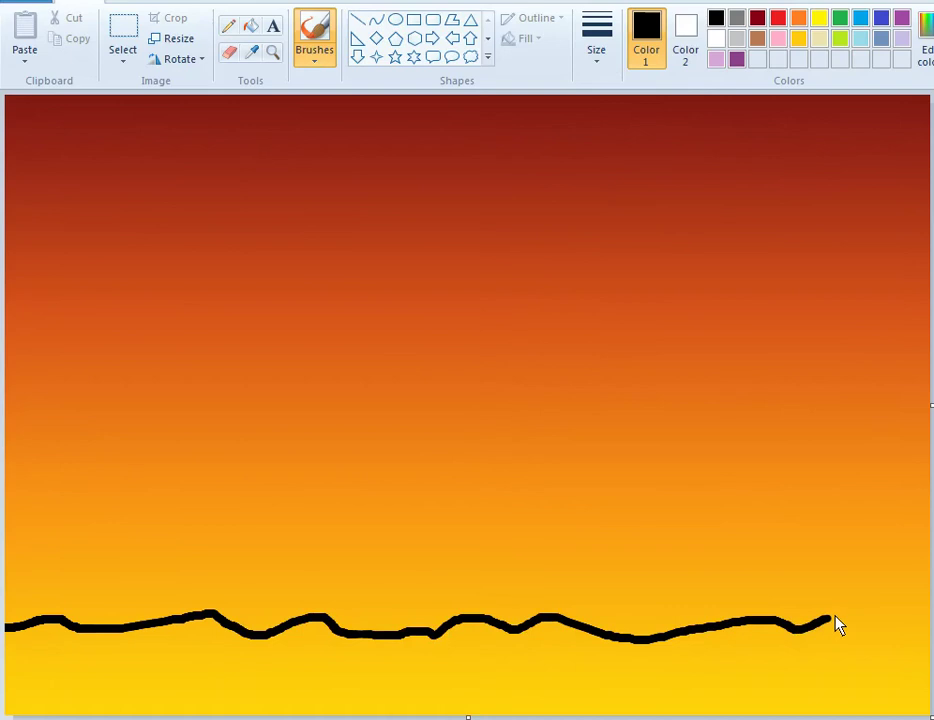
{"action": "left_click_drag", "start_coordinate": [910, 614], "coordinate": [930, 605]}
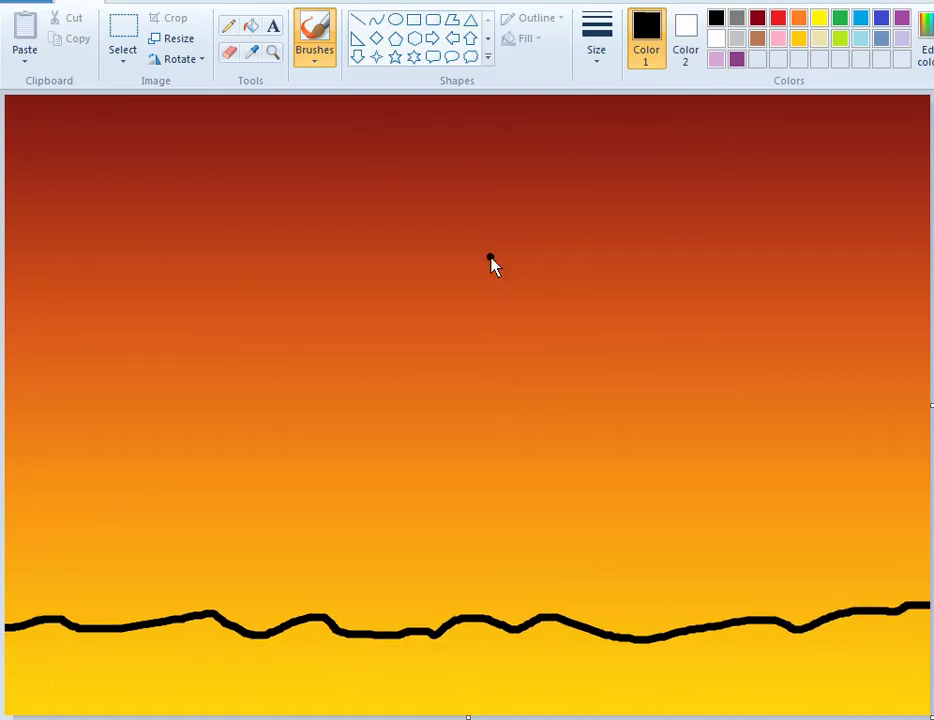
Enlarge the brush and thicken the black ground line by painting along its underside from the left edge to the right edge.
{"action": "key", "text": "ctrl+plus"}
{"action": "key", "text": "ctrl+plus"}
{"action": "key", "text": "ctrl+plus"}
{"action": "key", "text": "ctrl+plus"}
{"action": "key", "text": "ctrl+plus"}
{"action": "key", "text": "ctrl+plus"}
{"action": "key", "text": "ctrl+plus"}
{"action": "key", "text": "ctrl+plus"}
{"action": "key", "text": "ctrl+plus"}
{"action": "key", "text": "ctrl+plus"}
{"action": "key", "text": "ctrl+plus"}
{"action": "key", "text": "ctrl+plus"}
{"action": "key", "text": "ctrl+plus"}
{"action": "key", "text": "ctrl+plus"}
{"action": "key", "text": "ctrl+plus"}
{"action": "key", "text": "ctrl+plus"}
{"action": "key", "text": "ctrl+plus"}
{"action": "key", "text": "ctrl+plus"}
{"action": "key", "text": "ctrl+plus"}
{"action": "key", "text": "ctrl+plus"}
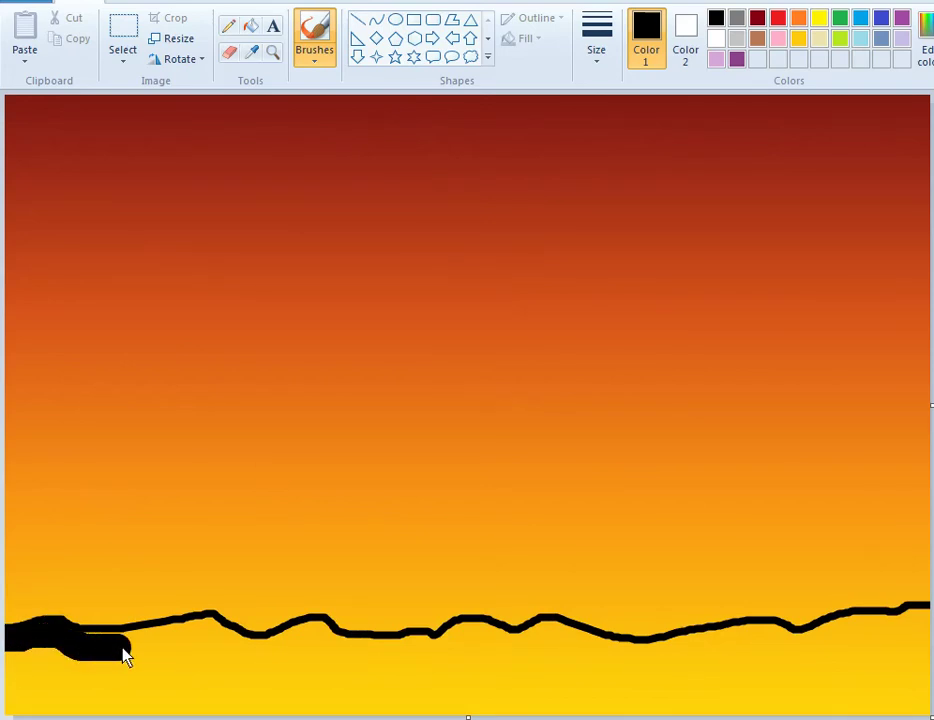
{"action": "left_click_drag", "start_coordinate": [124, 656], "coordinate": [163, 650]}
{"action": "left_click", "coordinate": [211, 642]}
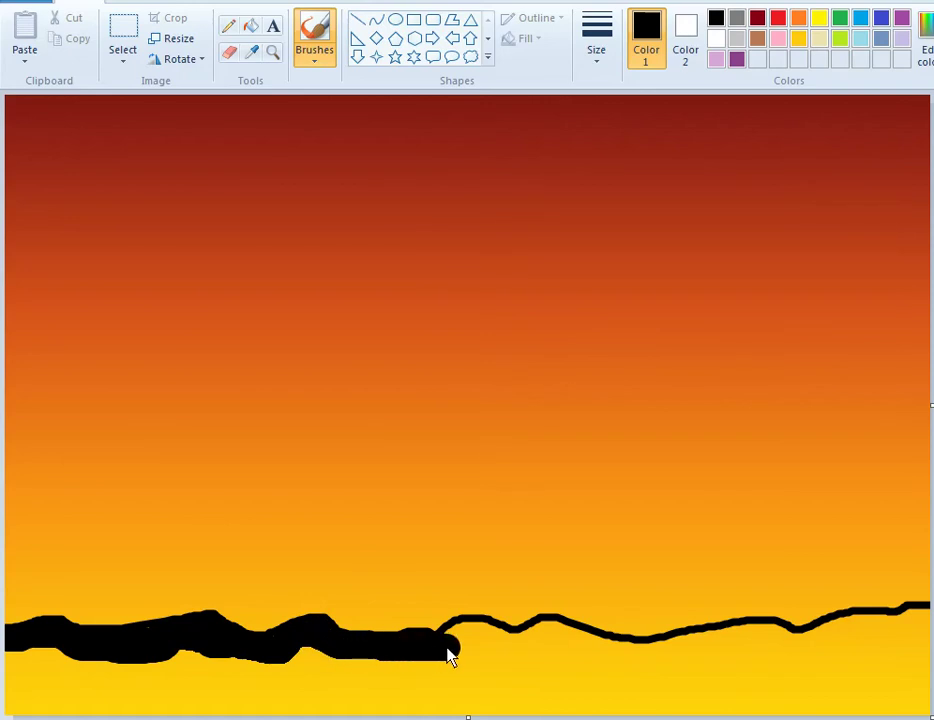
{"action": "left_click_drag", "start_coordinate": [478, 641], "coordinate": [506, 645]}
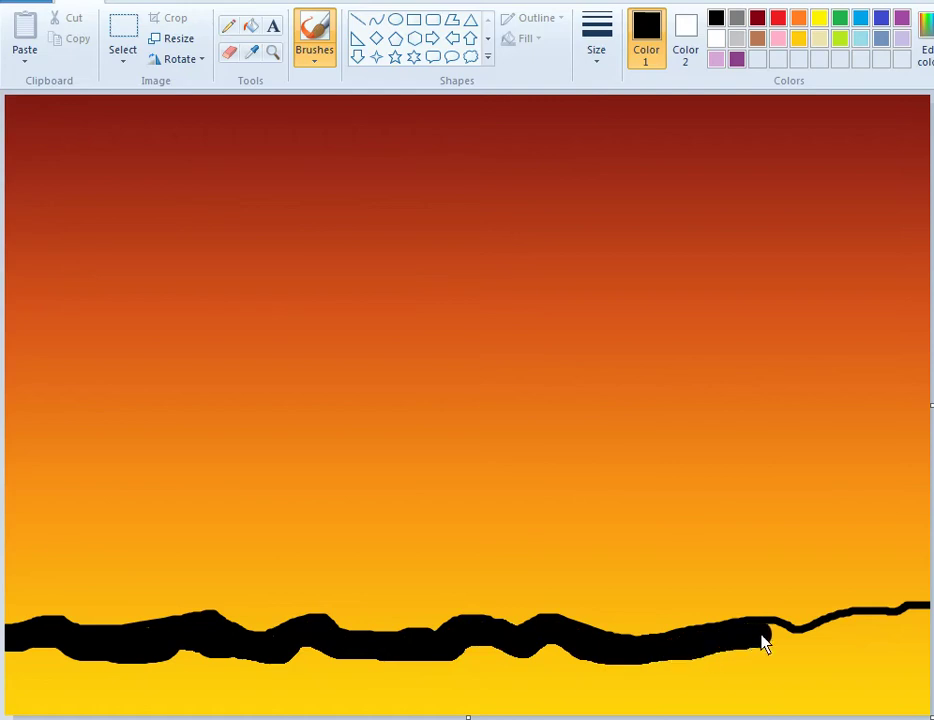
{"action": "left_click_drag", "start_coordinate": [817, 650], "coordinate": [925, 625]}
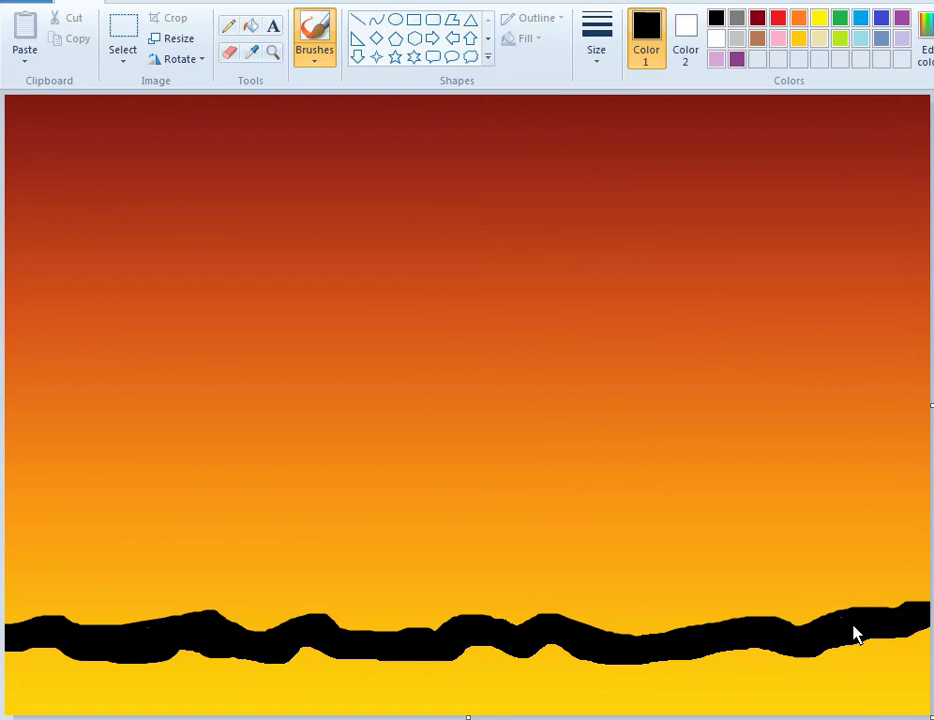
Paint the yellow strip beneath the ground line solid black down to the canvas's lower edge.
{"action": "left_click_drag", "start_coordinate": [849, 630], "coordinate": [830, 663]}
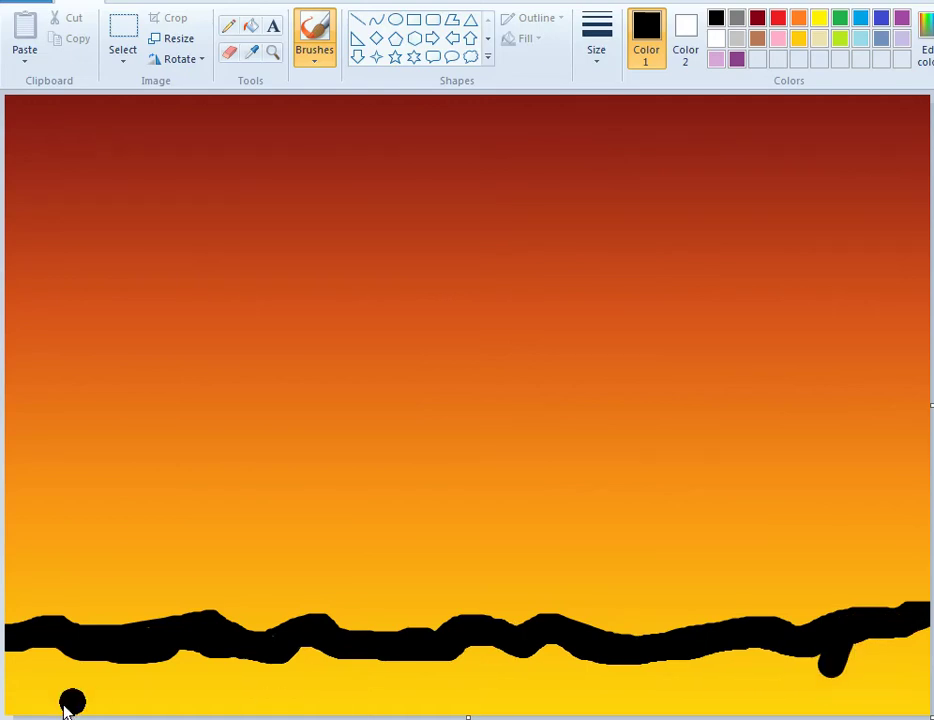
{"action": "mouse_move", "coordinate": [10, 705]}
{"action": "left_mouse_down"}
{"action": "mouse_move", "coordinate": [571, 707]}
{"action": "mouse_move", "coordinate": [820, 693]}
{"action": "mouse_move", "coordinate": [836, 715]}
{"action": "mouse_move", "coordinate": [610, 714]}
{"action": "left_mouse_up"}
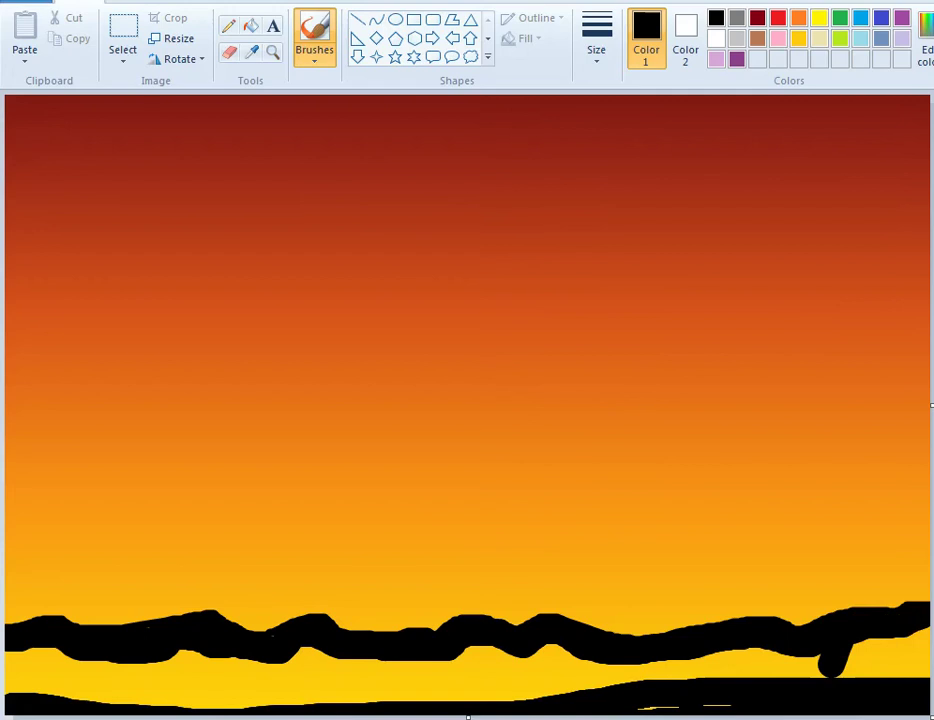
{"action": "mouse_move", "coordinate": [830, 688]}
{"action": "left_mouse_down"}
{"action": "mouse_move", "coordinate": [650, 682]}
{"action": "mouse_move", "coordinate": [718, 676]}
{"action": "mouse_move", "coordinate": [752, 654]}
{"action": "mouse_move", "coordinate": [808, 662]}
{"action": "mouse_move", "coordinate": [893, 649]}
{"action": "mouse_move", "coordinate": [857, 662]}
{"action": "mouse_move", "coordinate": [922, 671]}
{"action": "mouse_move", "coordinate": [223, 696]}
{"action": "mouse_move", "coordinate": [239, 695]}
{"action": "mouse_move", "coordinate": [1, 691]}
{"action": "mouse_move", "coordinate": [24, 672]}
{"action": "mouse_move", "coordinate": [8, 658]}
{"action": "mouse_move", "coordinate": [28, 666]}
{"action": "mouse_move", "coordinate": [30, 687]}
{"action": "mouse_move", "coordinate": [50, 669]}
{"action": "mouse_move", "coordinate": [228, 691]}
{"action": "mouse_move", "coordinate": [332, 691]}
{"action": "mouse_move", "coordinate": [37, 691]}
{"action": "mouse_move", "coordinate": [233, 672]}
{"action": "mouse_move", "coordinate": [74, 677]}
{"action": "mouse_move", "coordinate": [44, 665]}
{"action": "mouse_move", "coordinate": [241, 662]}
{"action": "mouse_move", "coordinate": [181, 668]}
{"action": "mouse_move", "coordinate": [343, 667]}
{"action": "mouse_move", "coordinate": [385, 677]}
{"action": "mouse_move", "coordinate": [249, 675]}
{"action": "mouse_move", "coordinate": [268, 663]}
{"action": "mouse_move", "coordinate": [258, 658]}
{"action": "mouse_move", "coordinate": [293, 682]}
{"action": "mouse_move", "coordinate": [263, 696]}
{"action": "mouse_move", "coordinate": [292, 704]}
{"action": "mouse_move", "coordinate": [331, 701]}
{"action": "mouse_move", "coordinate": [299, 676]}
{"action": "mouse_move", "coordinate": [348, 678]}
{"action": "mouse_move", "coordinate": [338, 665]}
{"action": "mouse_move", "coordinate": [463, 677]}
{"action": "mouse_move", "coordinate": [549, 673]}
{"action": "mouse_move", "coordinate": [469, 657]}
{"action": "mouse_move", "coordinate": [565, 658]}
{"action": "mouse_move", "coordinate": [584, 679]}
{"action": "mouse_move", "coordinate": [449, 694]}
{"action": "mouse_move", "coordinate": [492, 703]}
{"action": "mouse_move", "coordinate": [543, 698]}
{"action": "mouse_move", "coordinate": [503, 698]}
{"action": "mouse_move", "coordinate": [613, 677]}
{"action": "left_mouse_up"}
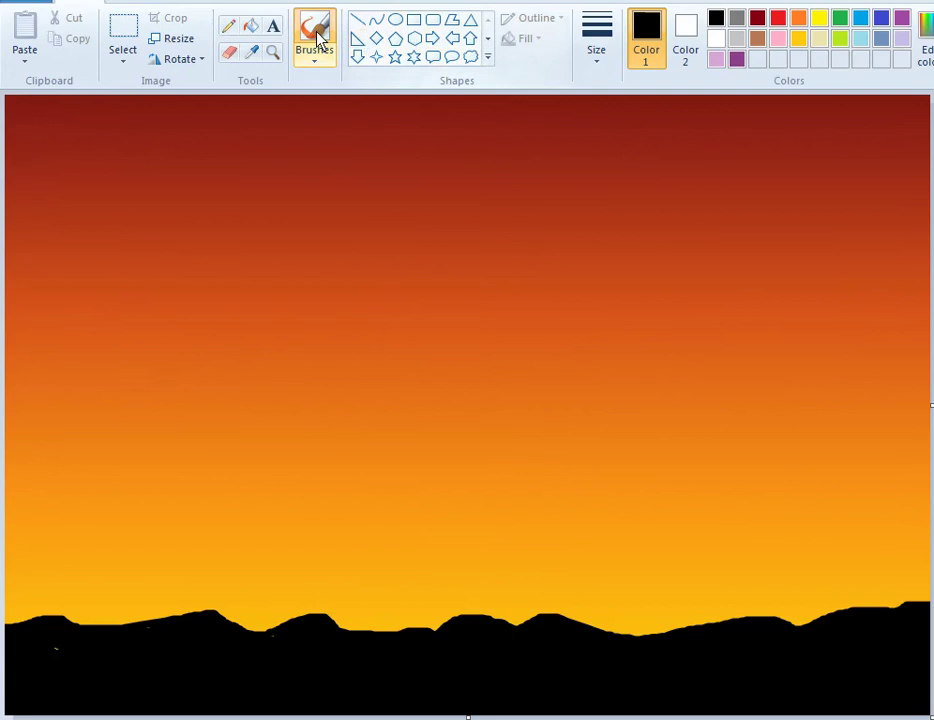
Outline a Y-shaped tree trunk with two main limbs in black oil brush, rising from the ground near the canvas's right side.
{"action": "left_click", "coordinate": [595, 58]}
{"action": "left_click", "coordinate": [645, 207]}
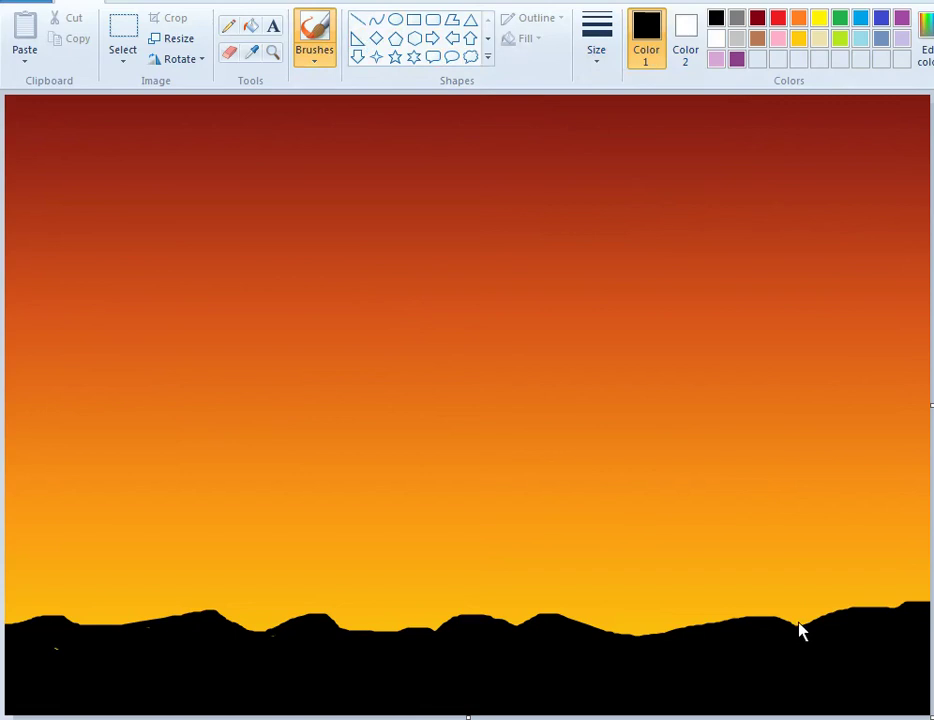
{"action": "left_click", "coordinate": [310, 62]}
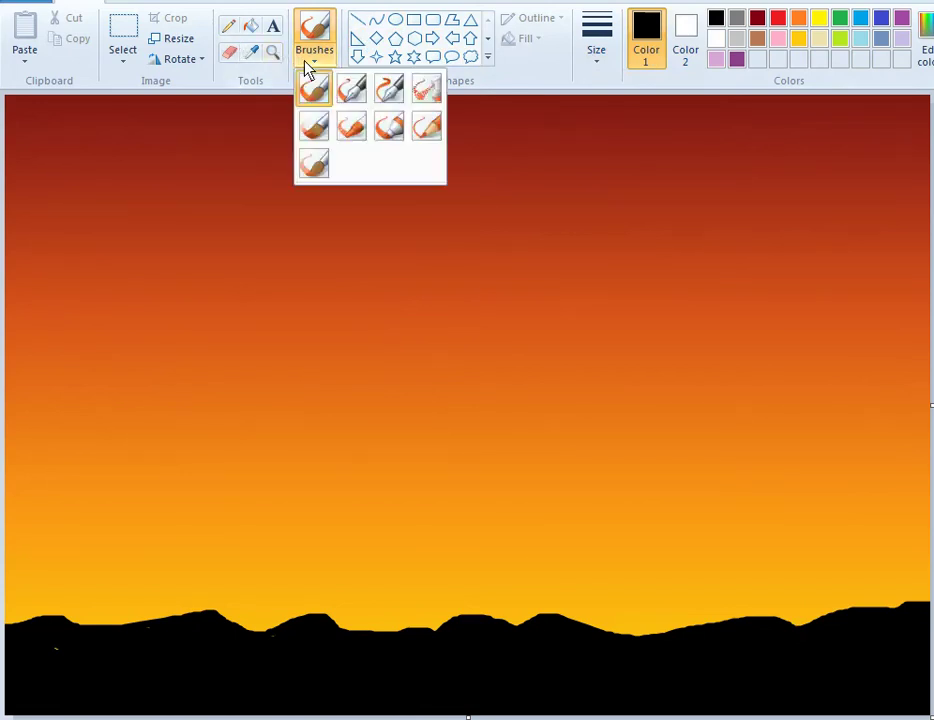
{"action": "left_click", "coordinate": [310, 130]}
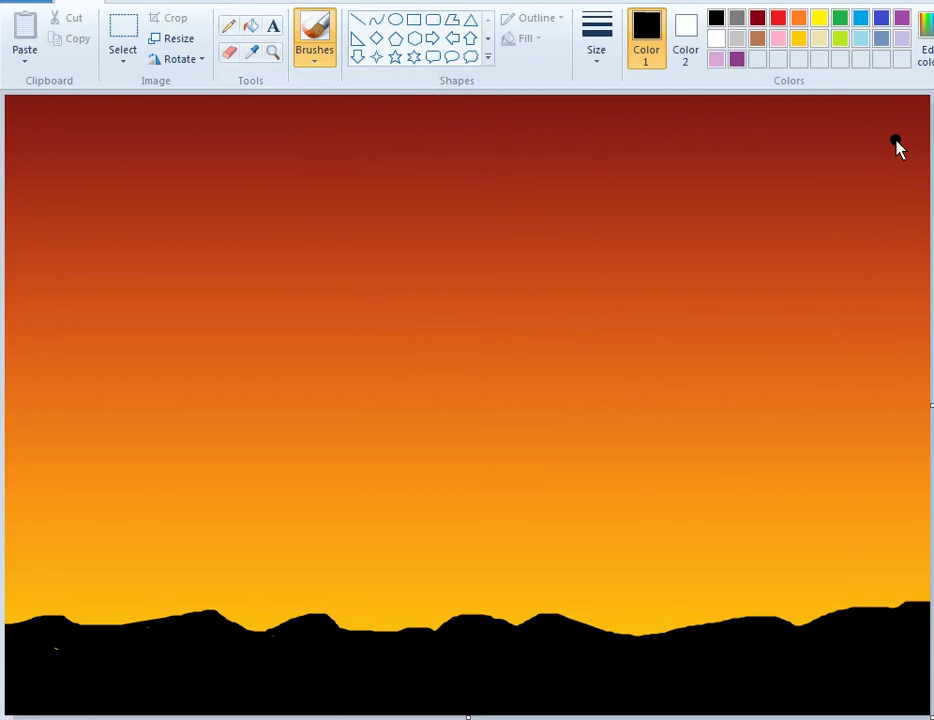
{"action": "mouse_move", "coordinate": [896, 142]}
{"action": "left_mouse_down"}
{"action": "mouse_move", "coordinate": [843, 251]}
{"action": "mouse_move", "coordinate": [800, 445]}
{"action": "left_mouse_up"}
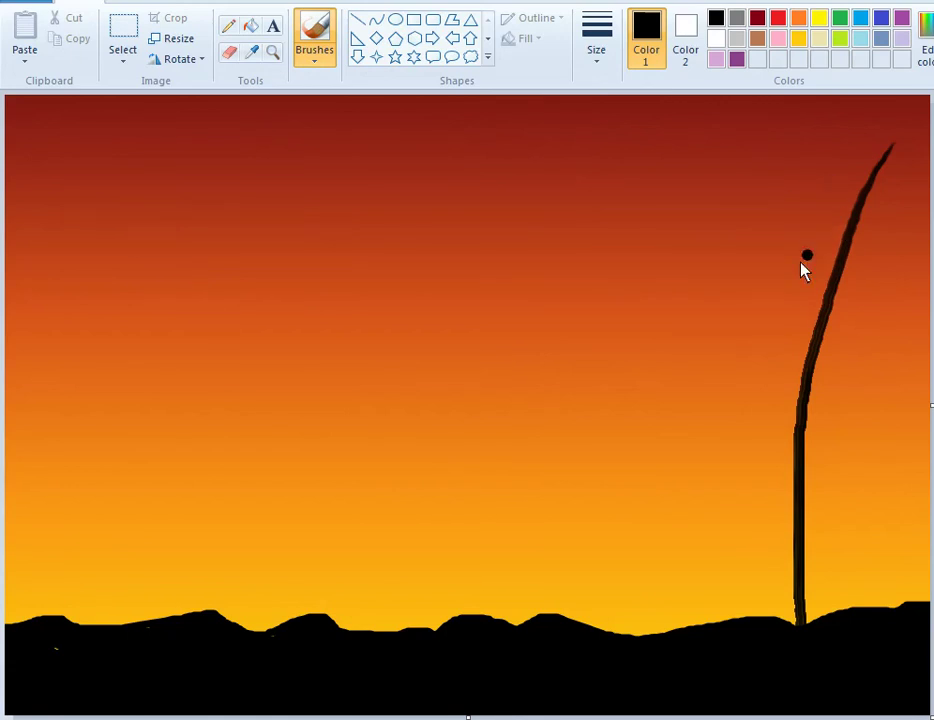
{"action": "left_click_drag", "start_coordinate": [710, 253], "coordinate": [766, 350]}
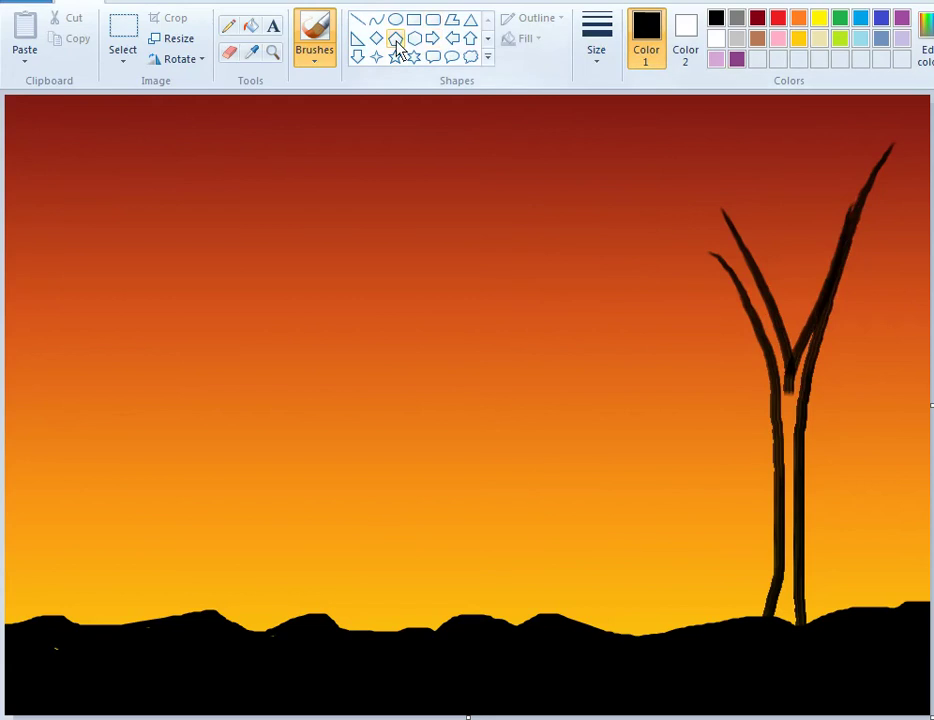
Fill the tree's trunk and lower limbs with solid black using the regular brush at its largest preset size.
{"action": "left_click", "coordinate": [314, 62]}
{"action": "left_click", "coordinate": [315, 123]}
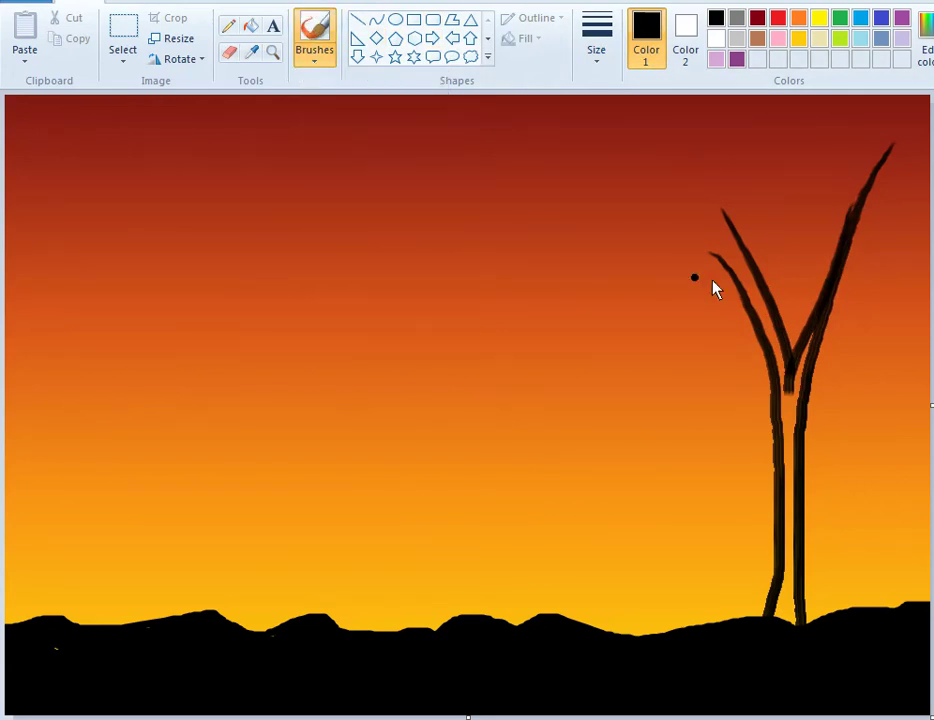
{"action": "left_click", "coordinate": [598, 68]}
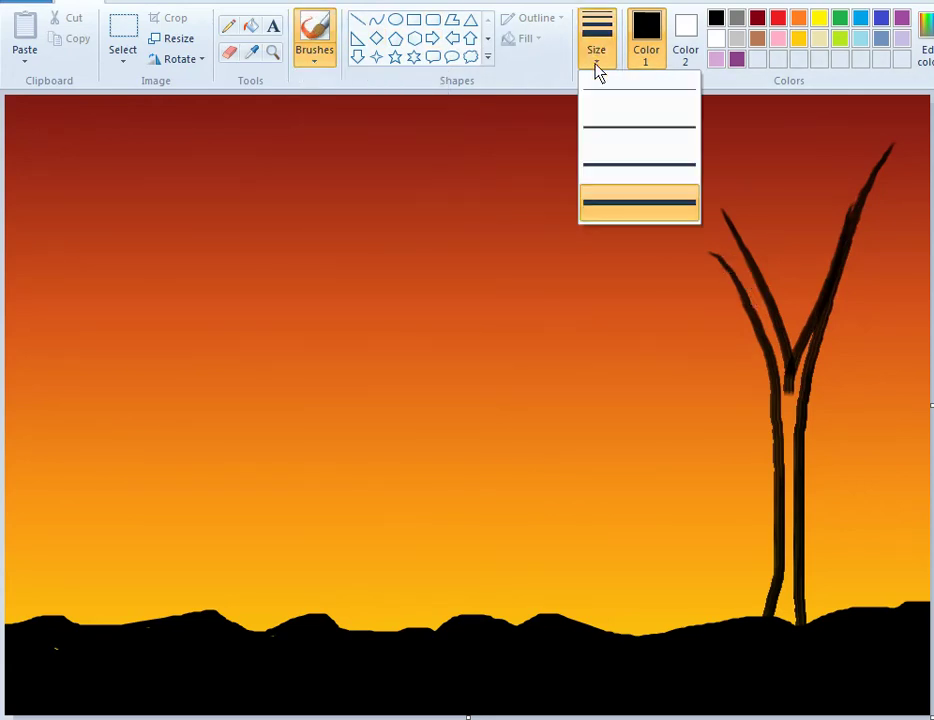
{"action": "left_click", "coordinate": [640, 201]}
{"action": "left_click_drag", "start_coordinate": [714, 251], "coordinate": [738, 296]}
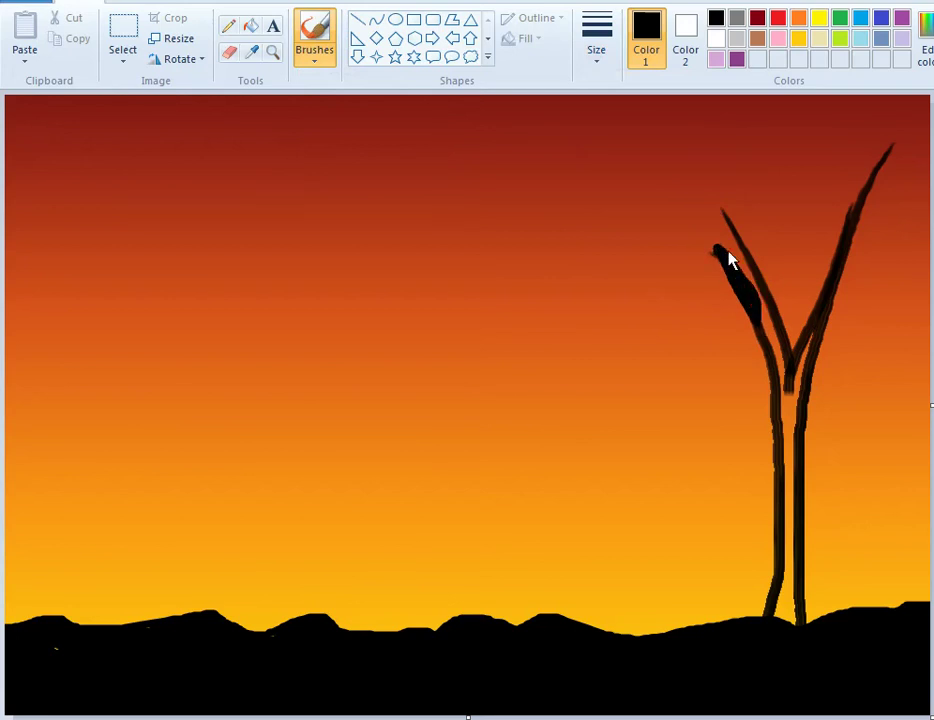
{"action": "mouse_move", "coordinate": [728, 259]}
{"action": "left_mouse_down"}
{"action": "mouse_move", "coordinate": [750, 292]}
{"action": "mouse_move", "coordinate": [730, 245]}
{"action": "mouse_move", "coordinate": [777, 370]}
{"action": "mouse_move", "coordinate": [753, 320]}
{"action": "left_mouse_up"}
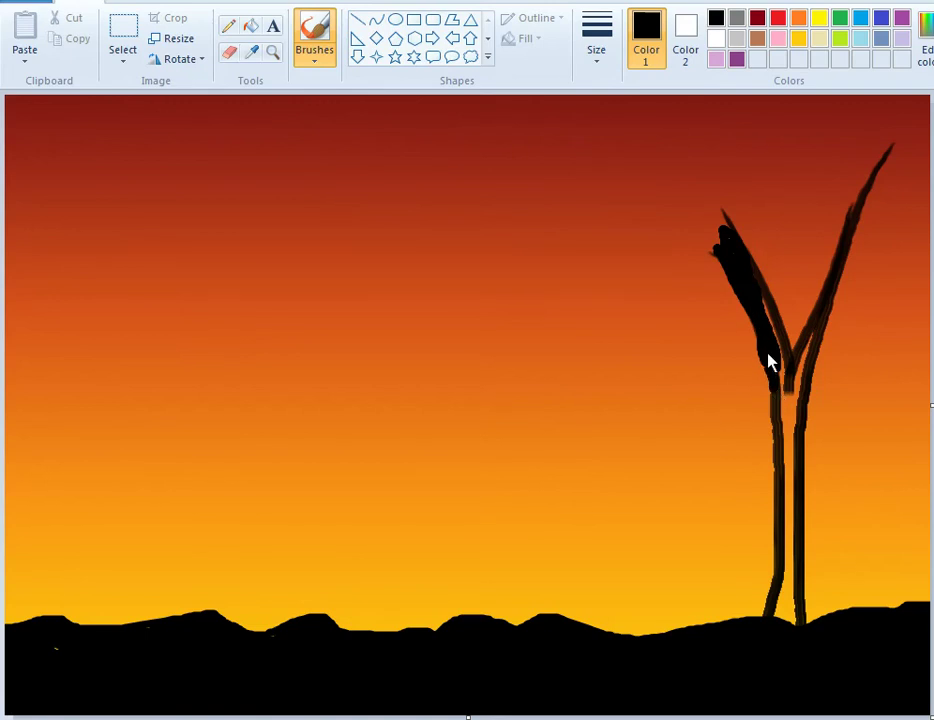
{"action": "mouse_move", "coordinate": [768, 362]}
{"action": "left_mouse_down"}
{"action": "mouse_move", "coordinate": [767, 317]}
{"action": "mouse_move", "coordinate": [778, 340]}
{"action": "left_mouse_up"}
{"action": "left_click_drag", "start_coordinate": [778, 408], "coordinate": [776, 377]}
{"action": "mouse_move", "coordinate": [760, 308]}
{"action": "left_mouse_down"}
{"action": "mouse_move", "coordinate": [797, 433]}
{"action": "mouse_move", "coordinate": [799, 455]}
{"action": "mouse_move", "coordinate": [790, 407]}
{"action": "mouse_move", "coordinate": [790, 473]}
{"action": "mouse_move", "coordinate": [785, 415]}
{"action": "mouse_move", "coordinate": [783, 431]}
{"action": "mouse_move", "coordinate": [793, 512]}
{"action": "mouse_move", "coordinate": [792, 472]}
{"action": "mouse_move", "coordinate": [778, 618]}
{"action": "mouse_move", "coordinate": [791, 529]}
{"action": "mouse_move", "coordinate": [795, 620]}
{"action": "left_mouse_up"}
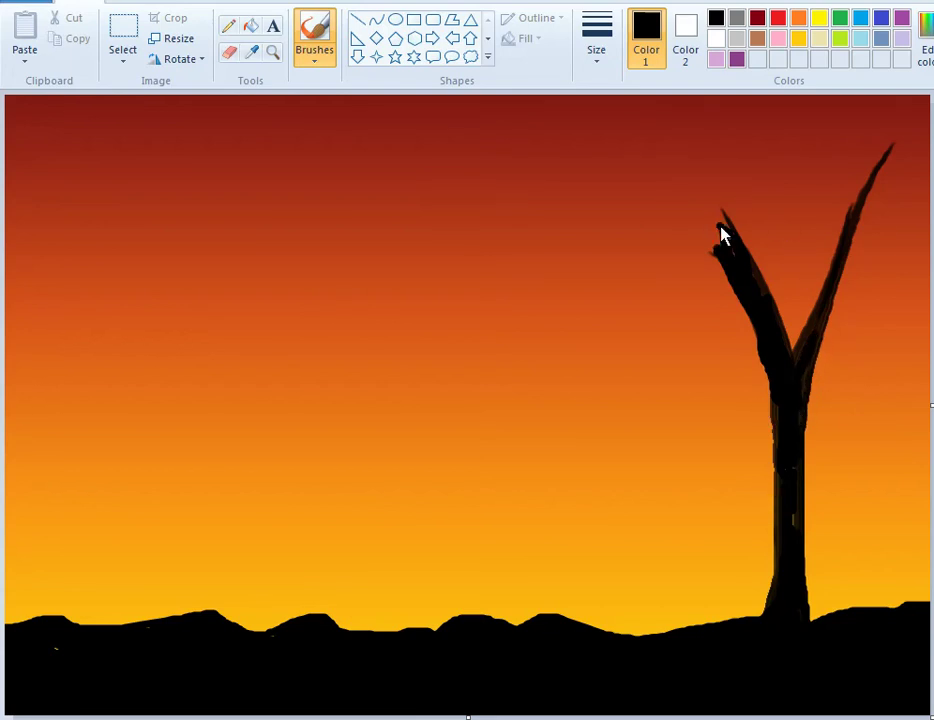
Switch to the oil brush at its thinnest size.
{"action": "left_click", "coordinate": [314, 60]}
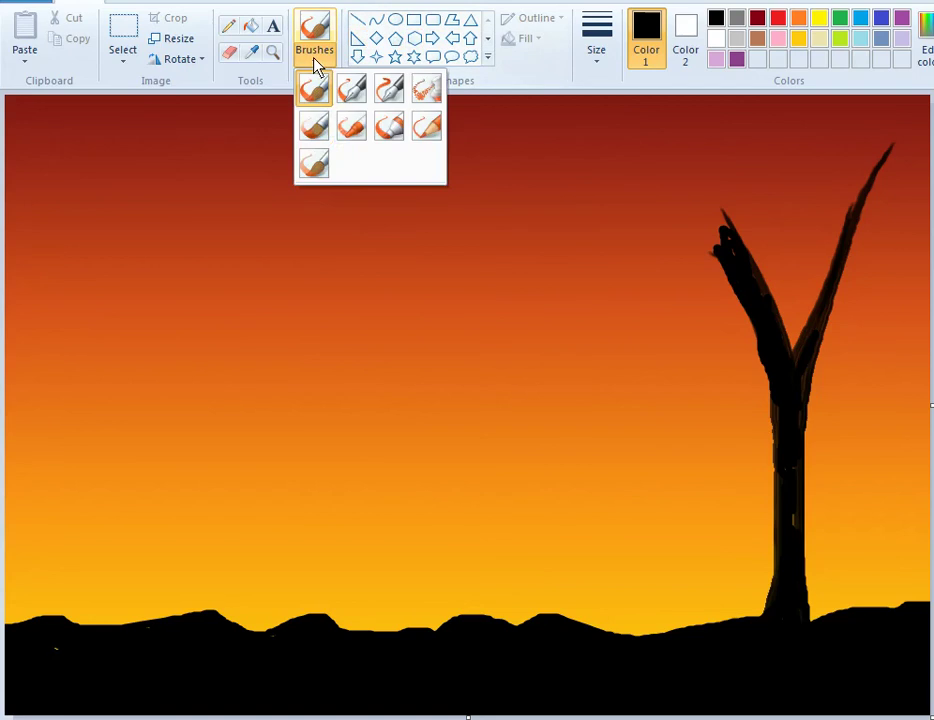
{"action": "left_click", "coordinate": [314, 130]}
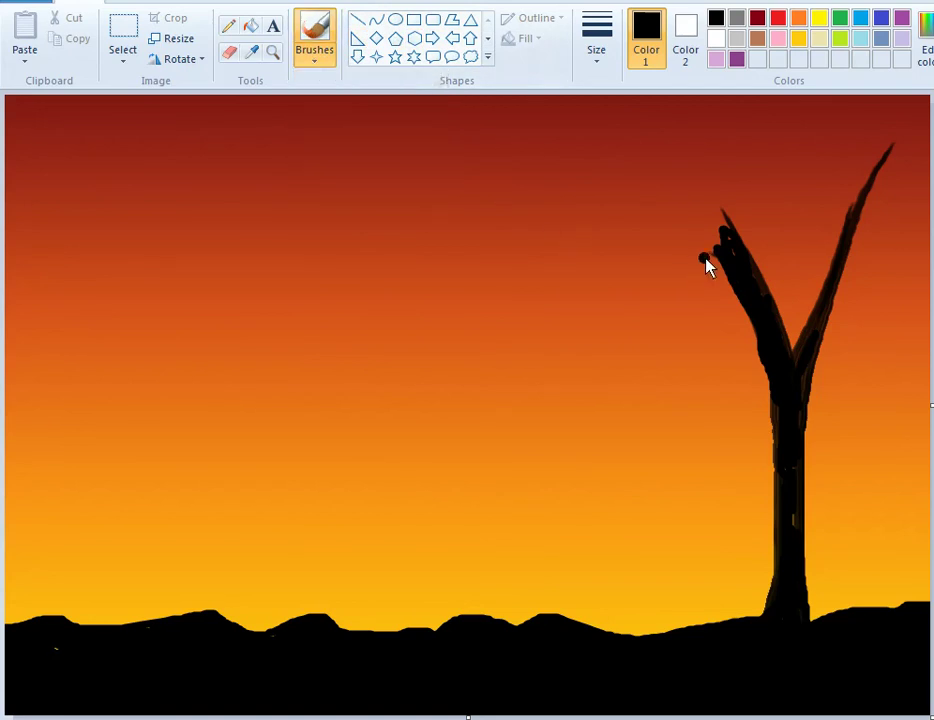
{"action": "left_click", "coordinate": [596, 45]}
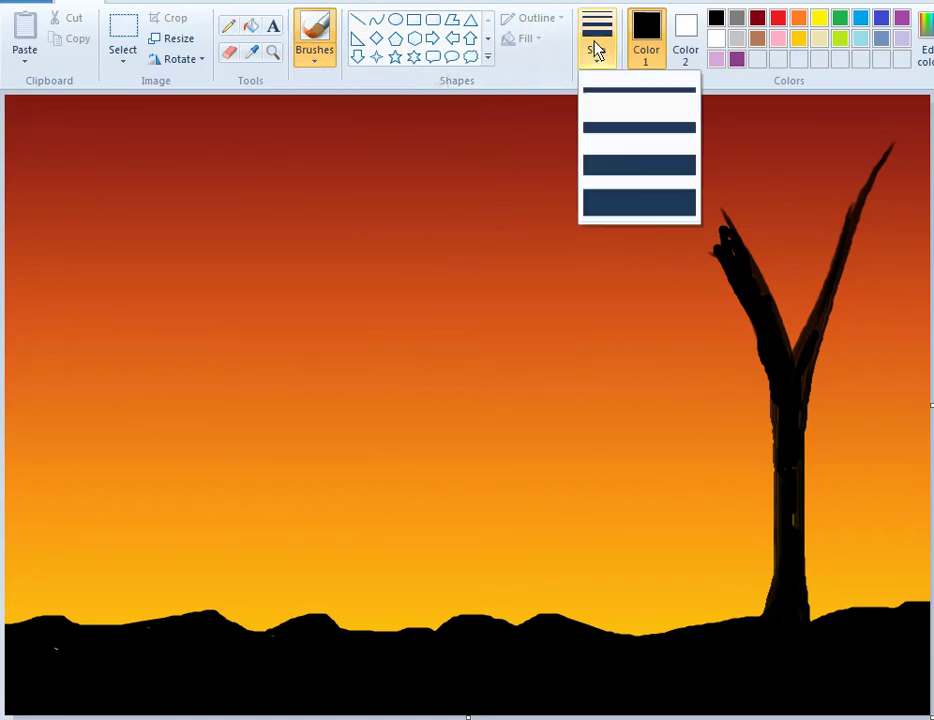
{"action": "left_click", "coordinate": [636, 95]}
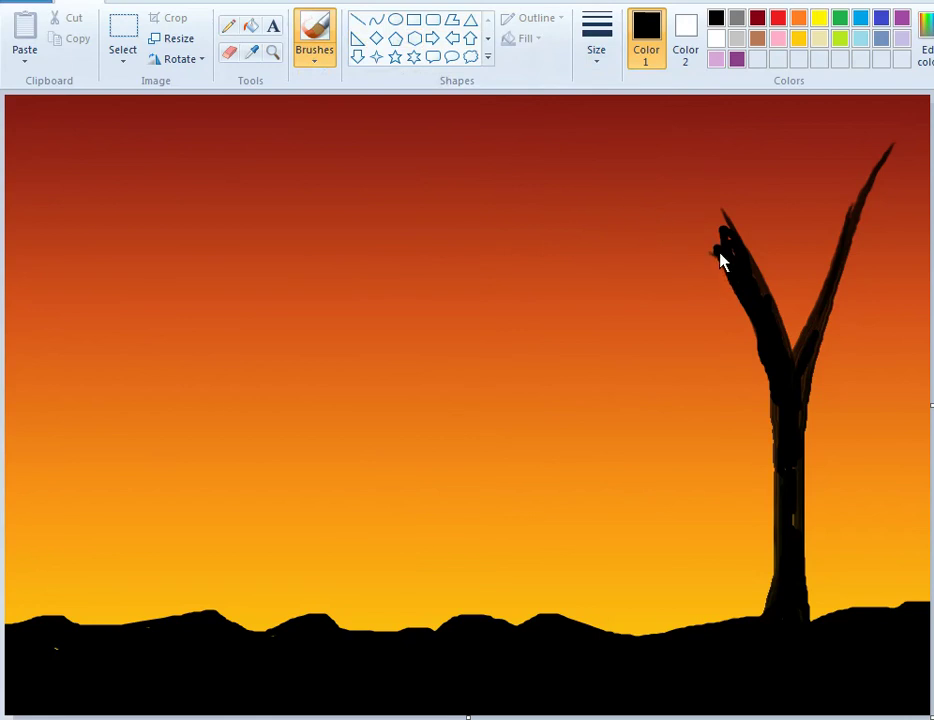
{"action": "mouse_move", "coordinate": [628, 197]}
{"action": "left_mouse_down"}
{"action": "mouse_move", "coordinate": [701, 227]}
{"action": "mouse_move", "coordinate": [749, 268]}
{"action": "mouse_move", "coordinate": [759, 296]}
{"action": "mouse_move", "coordinate": [744, 260]}
{"action": "mouse_move", "coordinate": [728, 148]}
{"action": "left_mouse_up"}
{"action": "left_click_drag", "start_coordinate": [660, 123], "coordinate": [733, 225]}
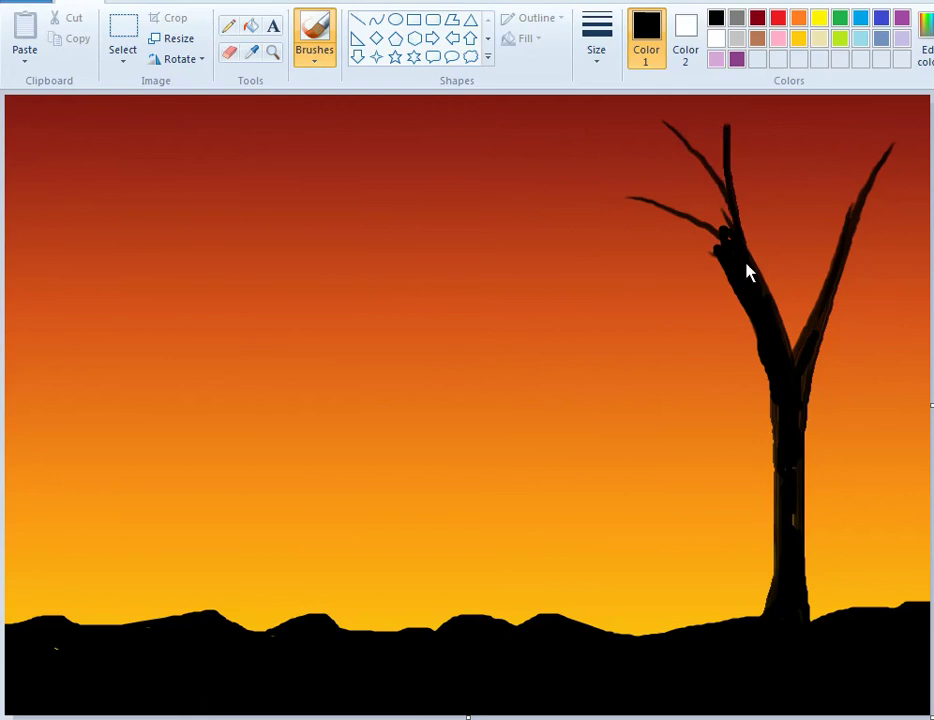
{"action": "left_click_drag", "start_coordinate": [658, 155], "coordinate": [733, 228]}
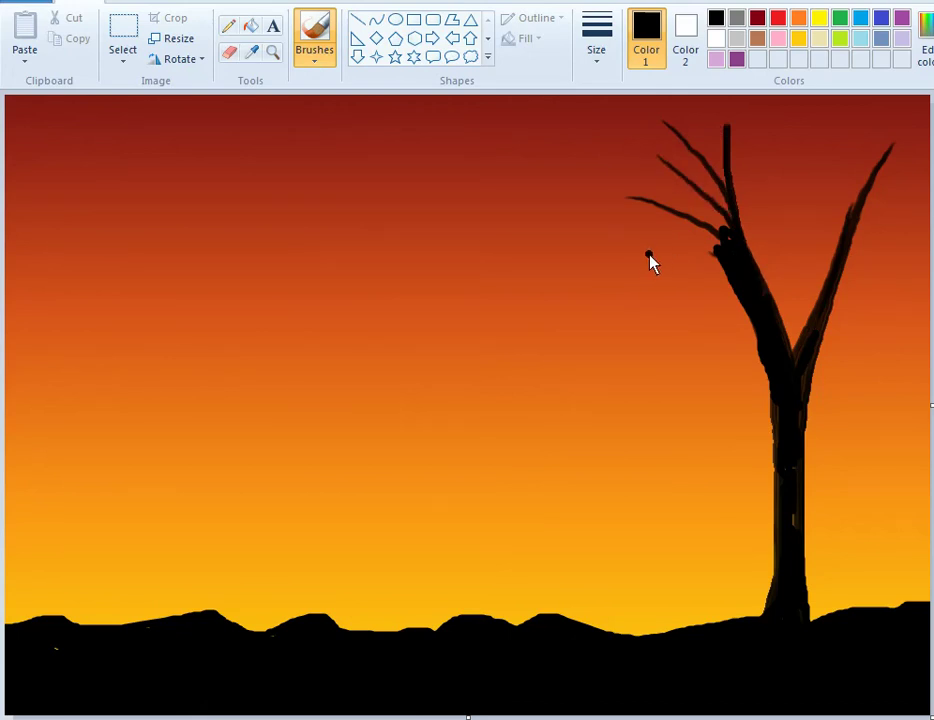
{"action": "key", "text": "ctrl+z"}
{"action": "key", "text": "ctrl+z"}
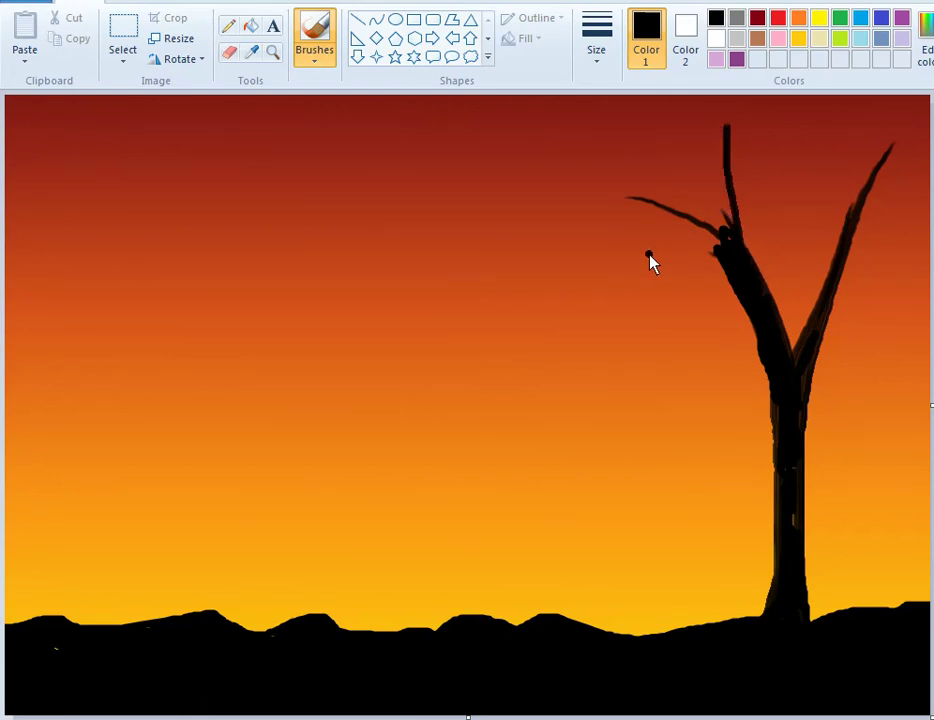
{"action": "key", "text": "ctrl+z"}
{"action": "key", "text": "ctrl+z"}
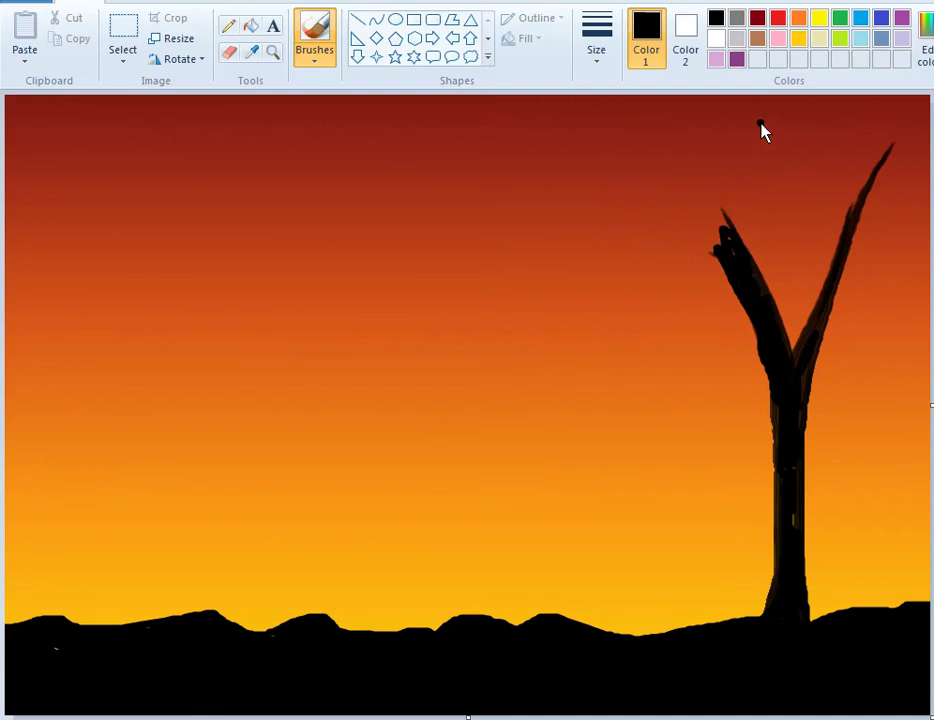
Paint seven thin black branches growing from both sides of the tree's right limb.
{"action": "left_click_drag", "start_coordinate": [790, 180], "coordinate": [830, 261]}
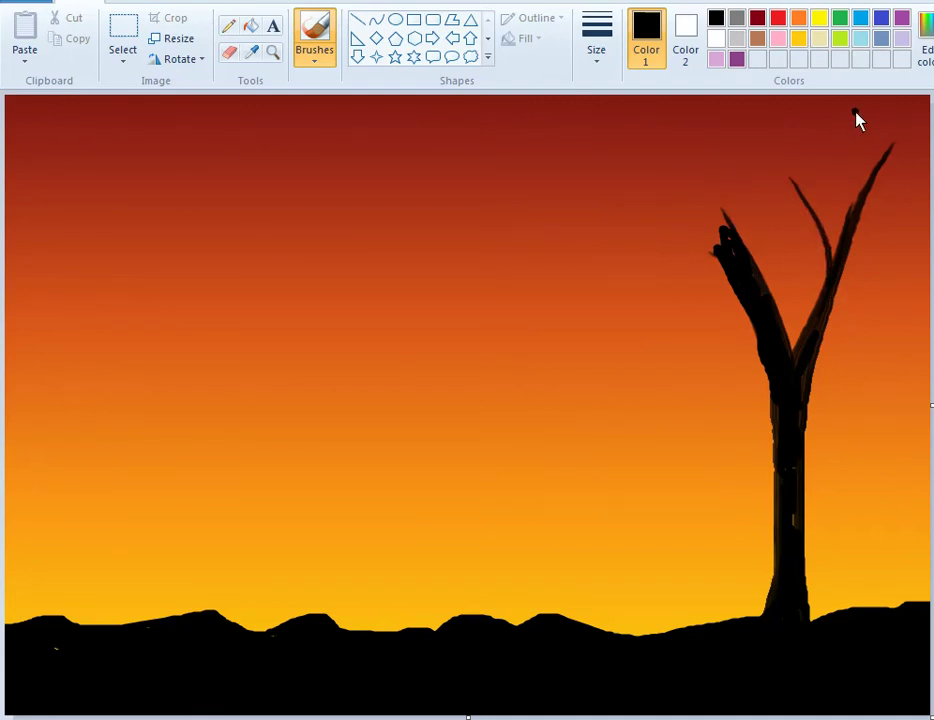
{"action": "mouse_move", "coordinate": [854, 120]}
{"action": "left_mouse_down"}
{"action": "mouse_move", "coordinate": [850, 207]}
{"action": "mouse_move", "coordinate": [865, 283]}
{"action": "mouse_move", "coordinate": [830, 305]}
{"action": "left_mouse_up"}
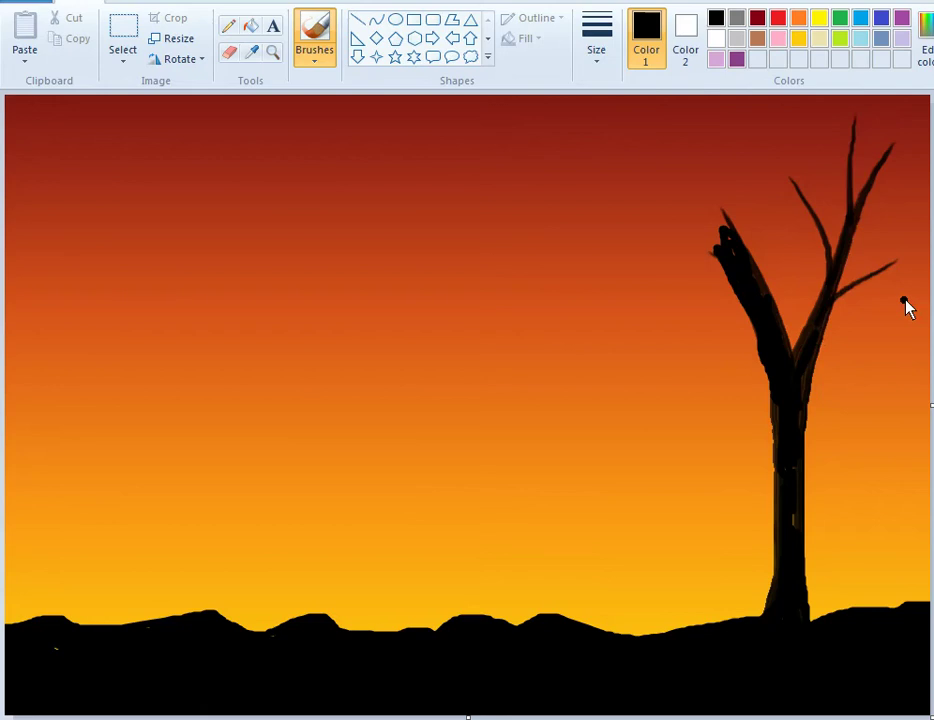
{"action": "left_click_drag", "start_coordinate": [903, 303], "coordinate": [835, 332]}
{"action": "left_click_drag", "start_coordinate": [893, 173], "coordinate": [869, 240]}
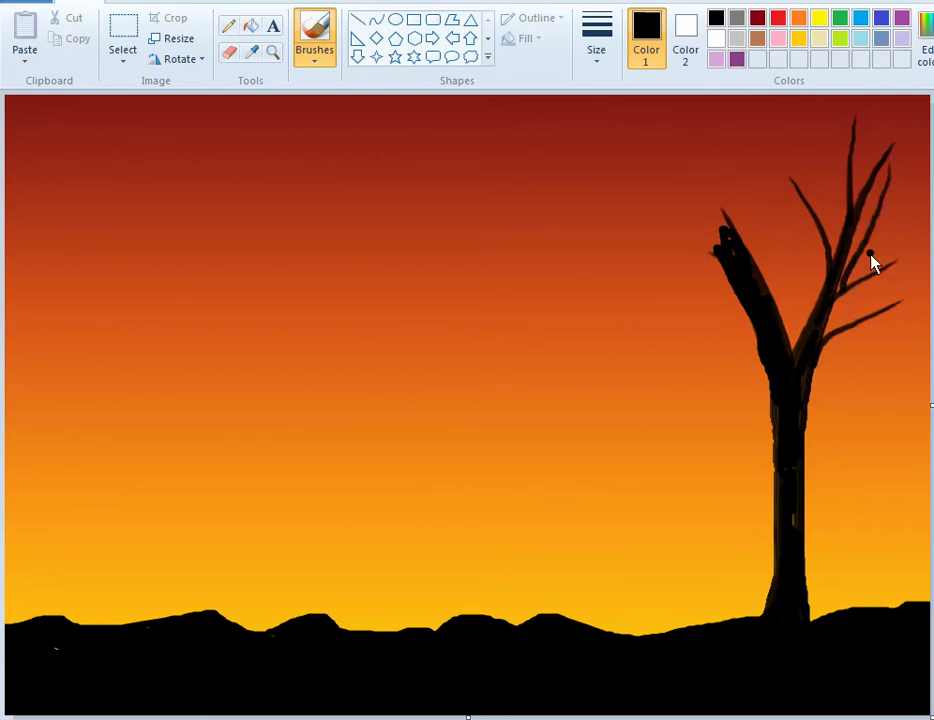
{"action": "left_click_drag", "start_coordinate": [921, 214], "coordinate": [870, 252]}
{"action": "left_click", "coordinate": [766, 247]}
{"action": "left_click_drag", "start_coordinate": [656, 286], "coordinate": [721, 302]}
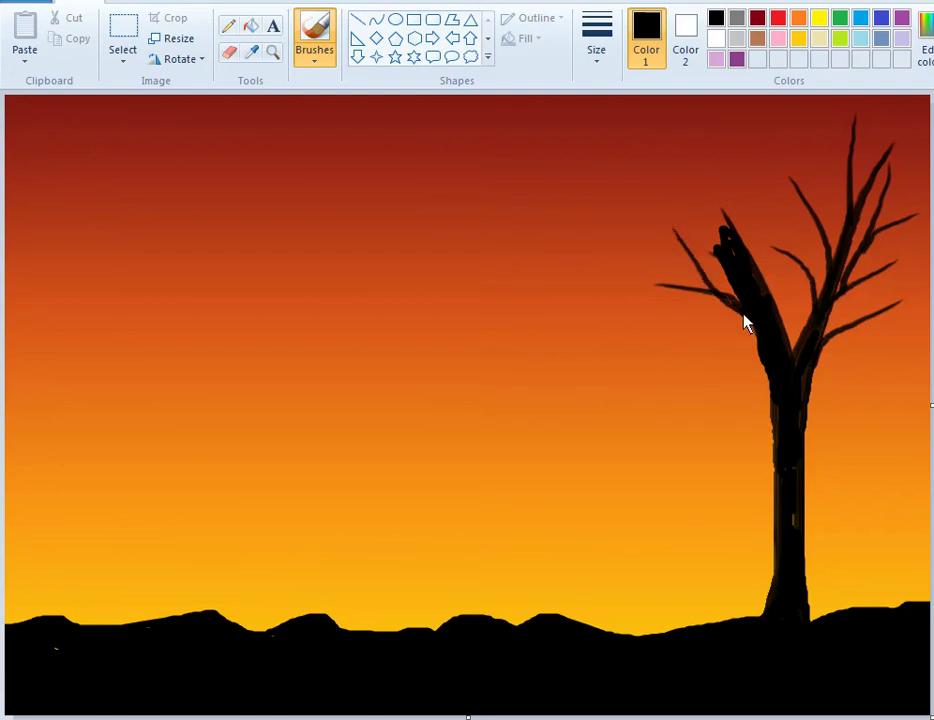
{"action": "key", "text": "ctrl+z"}
{"action": "key", "text": "ctrl+z"}
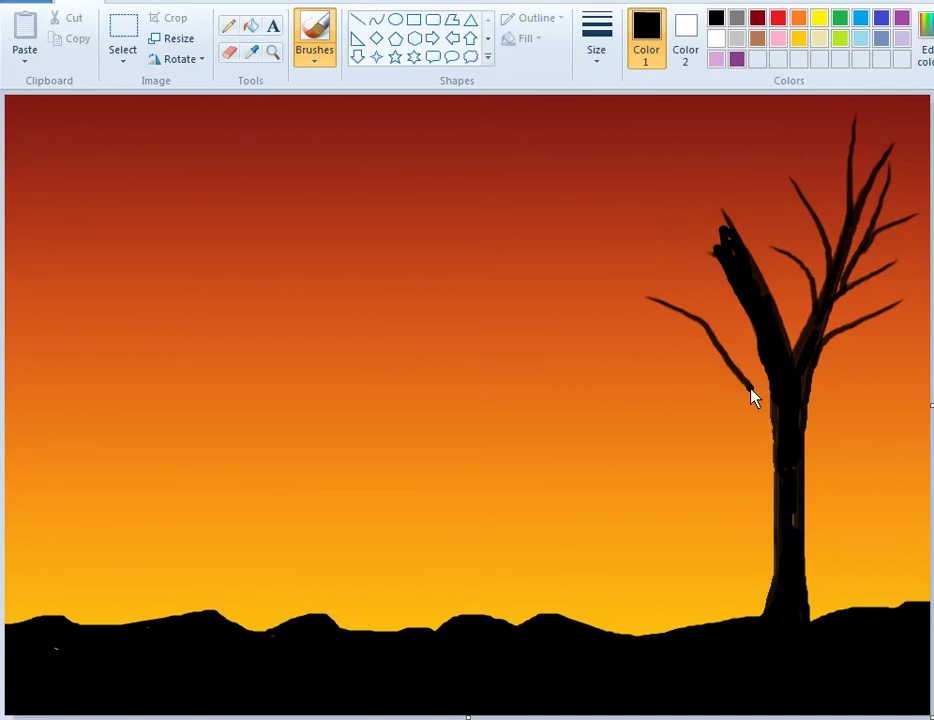
{"action": "key", "text": "ctrl+z"}
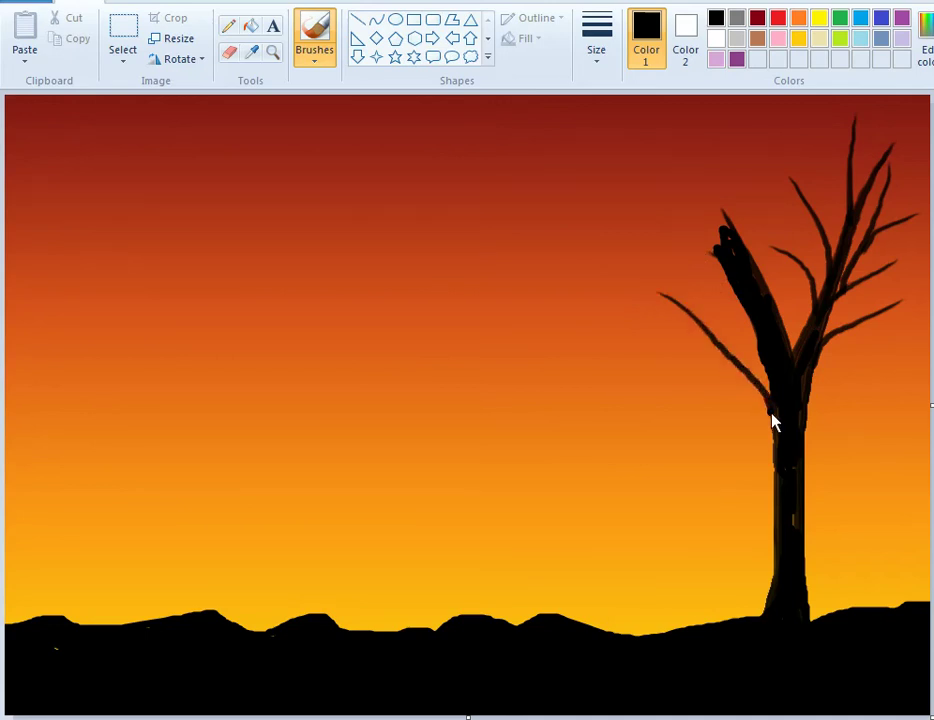
{"action": "key", "text": "ctrl+z"}
{"action": "left_click_drag", "start_coordinate": [628, 280], "coordinate": [712, 318]}
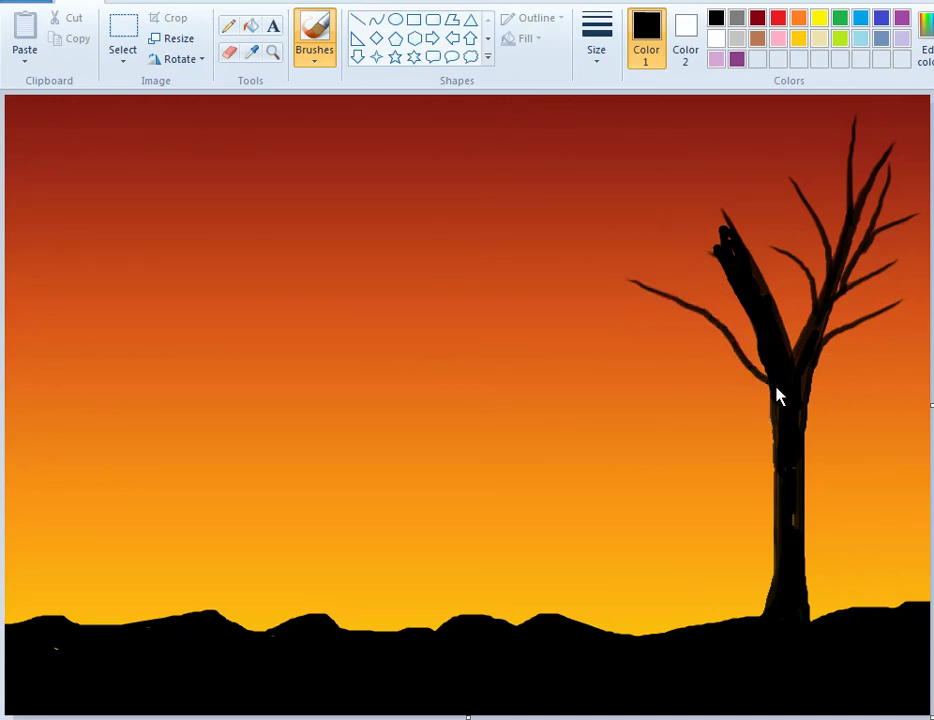
{"action": "key", "text": "ctrl+z"}
{"action": "mouse_move", "coordinate": [586, 280]}
{"action": "left_mouse_down"}
{"action": "mouse_move", "coordinate": [761, 359]}
{"action": "mouse_move", "coordinate": [752, 338]}
{"action": "left_mouse_up"}
{"action": "key", "text": "ctrl+z"}
Paint six thin black branches spreading outward and upward from the tree's left limb.
{"action": "left_click_drag", "start_coordinate": [626, 254], "coordinate": [765, 333]}
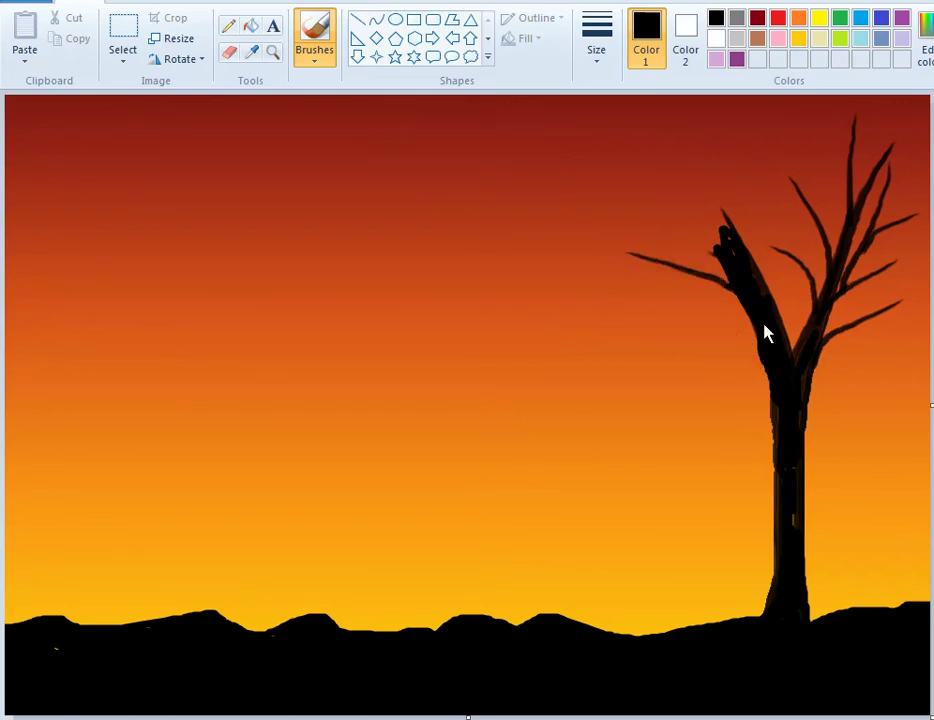
{"action": "left_click", "coordinate": [636, 218]}
{"action": "mouse_move", "coordinate": [646, 145]}
{"action": "left_mouse_down"}
{"action": "mouse_move", "coordinate": [697, 215]}
{"action": "mouse_move", "coordinate": [720, 285]}
{"action": "left_mouse_up"}
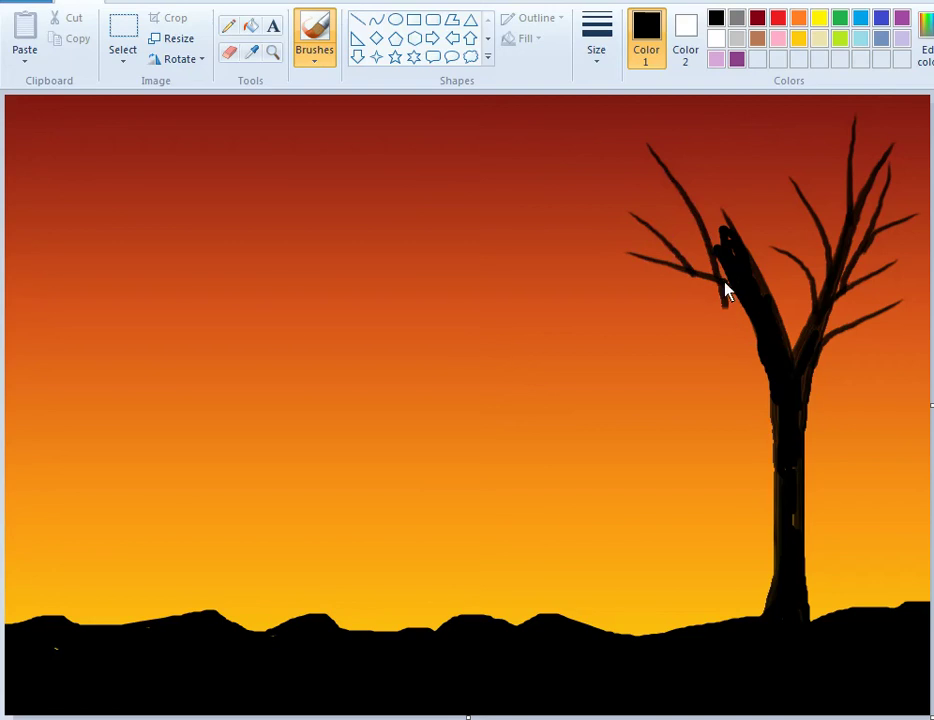
{"action": "key", "text": "ctrl+z"}
{"action": "left_click", "coordinate": [720, 156]}
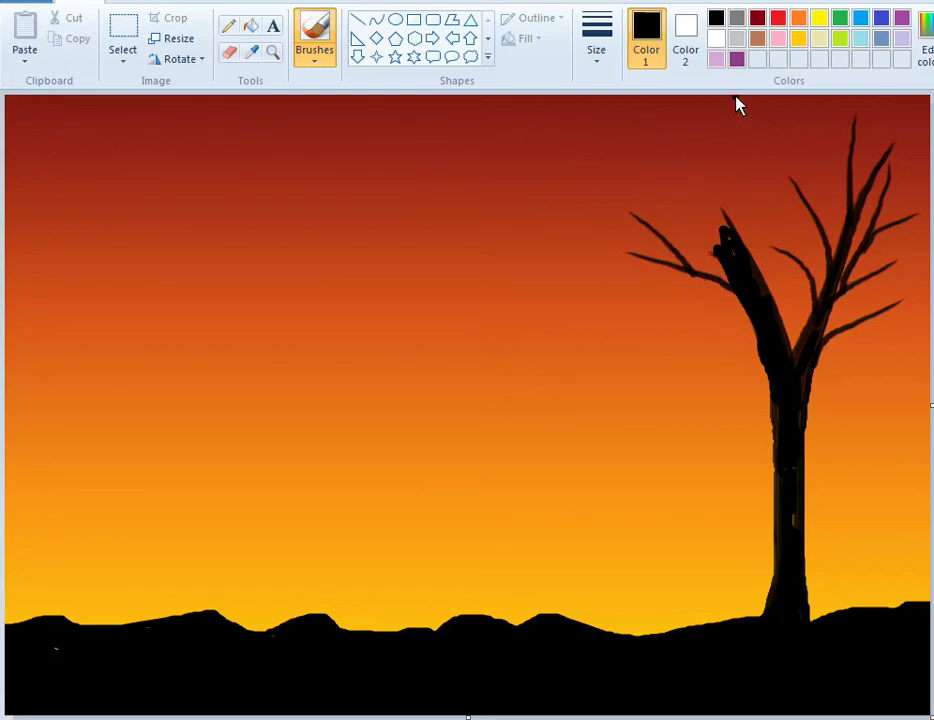
{"action": "mouse_move", "coordinate": [735, 100]}
{"action": "left_mouse_down"}
{"action": "mouse_move", "coordinate": [719, 212]}
{"action": "mouse_move", "coordinate": [738, 275]}
{"action": "left_mouse_up"}
{"action": "left_click_drag", "start_coordinate": [645, 148], "coordinate": [725, 271]}
{"action": "left_click", "coordinate": [684, 162]}
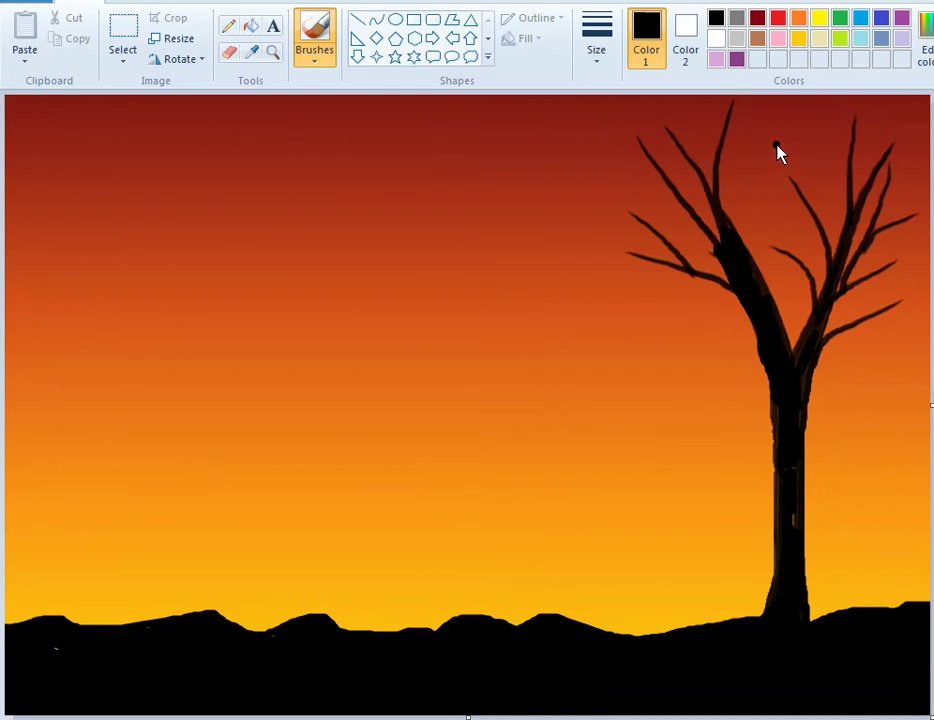
{"action": "left_click_drag", "start_coordinate": [777, 147], "coordinate": [752, 260]}
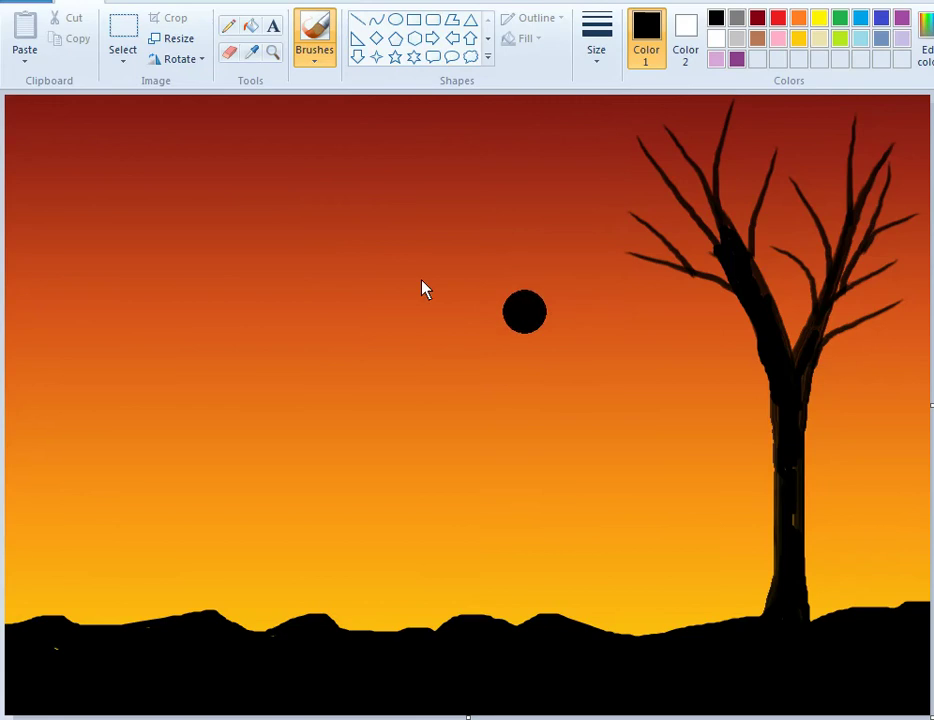
Spray black foliage with the airbrush around the outer edge of the tree's crown, from the left branches over the top to the right branches.
{"action": "left_click", "coordinate": [316, 58]}
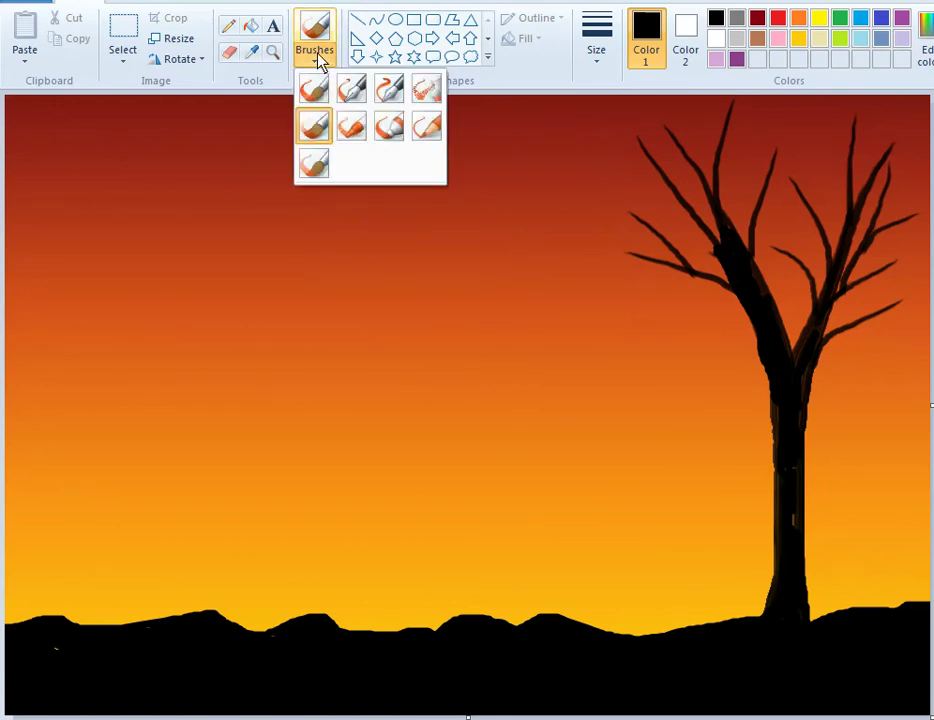
{"action": "left_click", "coordinate": [426, 90]}
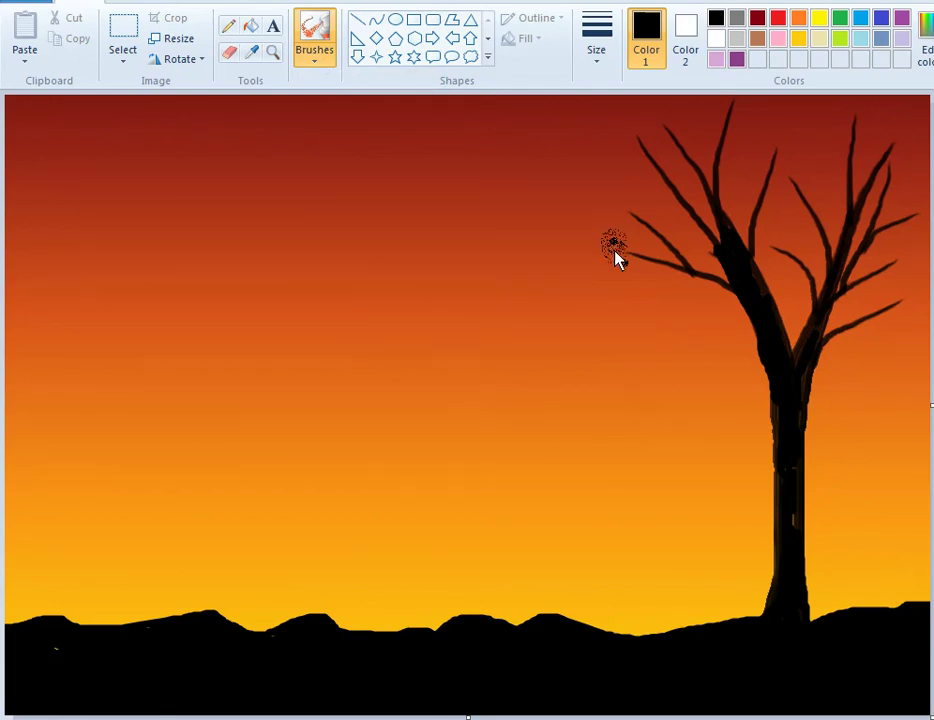
{"action": "mouse_move", "coordinate": [621, 222]}
{"action": "left_mouse_down"}
{"action": "mouse_move", "coordinate": [665, 258]}
{"action": "mouse_move", "coordinate": [626, 231]}
{"action": "mouse_move", "coordinate": [622, 175]}
{"action": "mouse_move", "coordinate": [653, 124]}
{"action": "mouse_move", "coordinate": [742, 138]}
{"action": "left_mouse_up"}
{"action": "mouse_move", "coordinate": [648, 143]}
{"action": "left_mouse_down"}
{"action": "mouse_move", "coordinate": [744, 119]}
{"action": "mouse_move", "coordinate": [855, 135]}
{"action": "mouse_move", "coordinate": [773, 119]}
{"action": "mouse_move", "coordinate": [684, 123]}
{"action": "mouse_move", "coordinate": [666, 151]}
{"action": "mouse_move", "coordinate": [814, 134]}
{"action": "mouse_move", "coordinate": [675, 180]}
{"action": "mouse_move", "coordinate": [721, 121]}
{"action": "mouse_move", "coordinate": [759, 106]}
{"action": "mouse_move", "coordinate": [840, 106]}
{"action": "mouse_move", "coordinate": [885, 125]}
{"action": "mouse_move", "coordinate": [912, 182]}
{"action": "mouse_move", "coordinate": [911, 217]}
{"action": "mouse_move", "coordinate": [869, 128]}
{"action": "mouse_move", "coordinate": [846, 121]}
{"action": "mouse_move", "coordinate": [895, 238]}
{"action": "mouse_move", "coordinate": [853, 124]}
{"action": "mouse_move", "coordinate": [903, 204]}
{"action": "mouse_move", "coordinate": [879, 310]}
{"action": "mouse_move", "coordinate": [883, 318]}
{"action": "mouse_move", "coordinate": [886, 260]}
{"action": "mouse_move", "coordinate": [899, 337]}
{"action": "mouse_move", "coordinate": [909, 229]}
{"action": "mouse_move", "coordinate": [923, 254]}
{"action": "mouse_move", "coordinate": [922, 347]}
{"action": "left_mouse_up"}
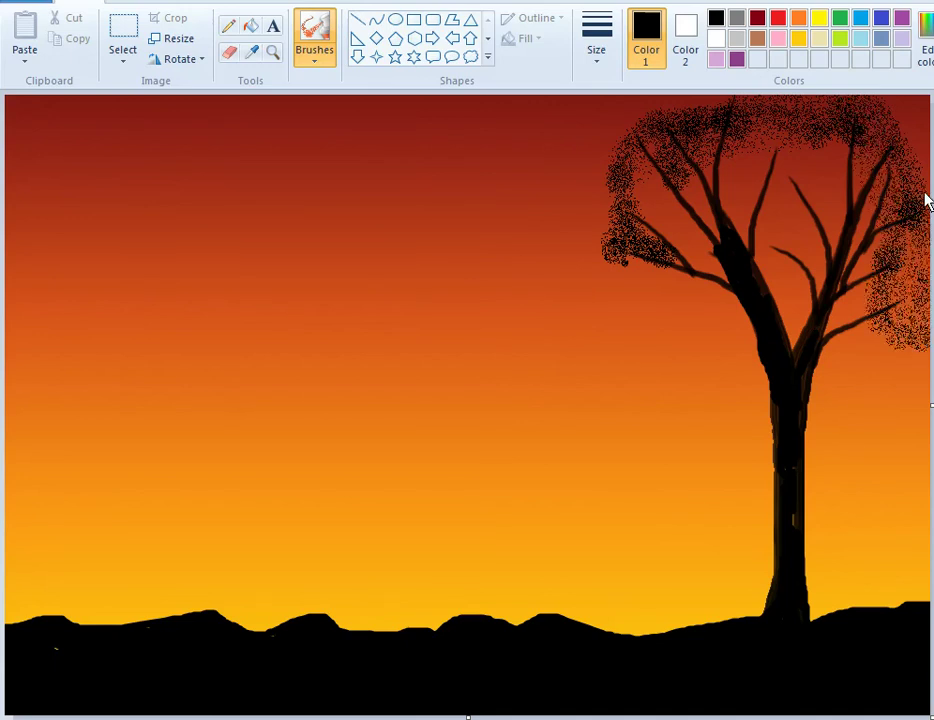
{"action": "mouse_move", "coordinate": [752, 116]}
{"action": "left_mouse_down"}
{"action": "mouse_move", "coordinate": [630, 114]}
{"action": "mouse_move", "coordinate": [577, 167]}
{"action": "mouse_move", "coordinate": [576, 247]}
{"action": "mouse_move", "coordinate": [632, 330]}
{"action": "mouse_move", "coordinate": [652, 340]}
{"action": "mouse_move", "coordinate": [604, 235]}
{"action": "mouse_move", "coordinate": [591, 150]}
{"action": "mouse_move", "coordinate": [591, 270]}
{"action": "mouse_move", "coordinate": [630, 338]}
{"action": "mouse_move", "coordinate": [606, 190]}
{"action": "mouse_move", "coordinate": [651, 130]}
{"action": "mouse_move", "coordinate": [623, 188]}
{"action": "mouse_move", "coordinate": [669, 304]}
{"action": "mouse_move", "coordinate": [661, 322]}
{"action": "mouse_move", "coordinate": [669, 337]}
{"action": "mouse_move", "coordinate": [722, 309]}
{"action": "mouse_move", "coordinate": [652, 343]}
{"action": "left_mouse_up"}
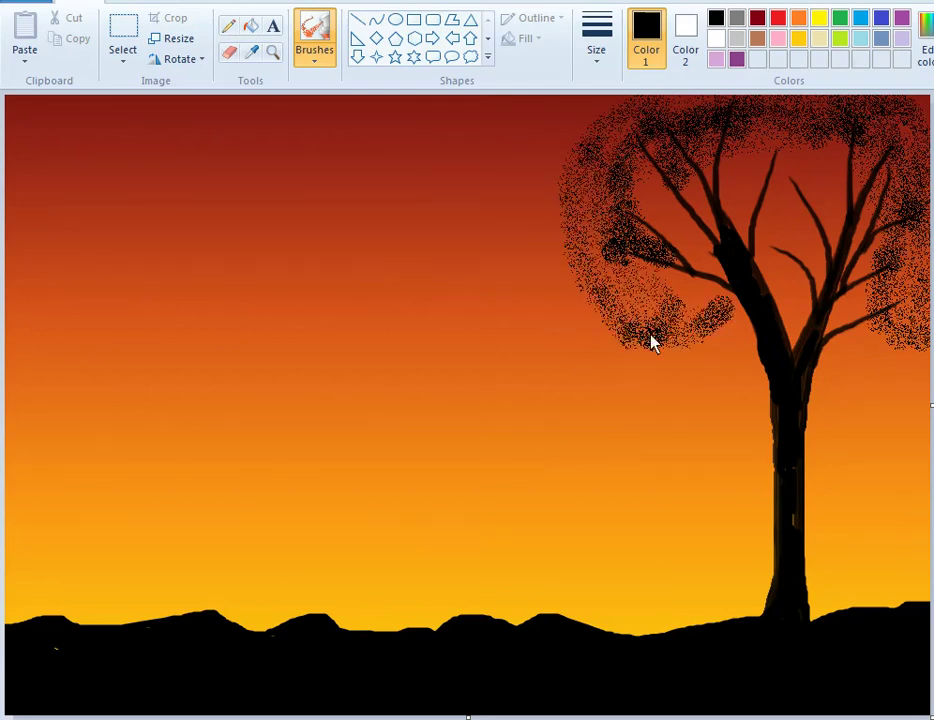
Spray more black foliage to fill the gaps between the branches and round out the lower edges of the crown.
{"action": "mouse_move", "coordinate": [632, 261]}
{"action": "left_mouse_down"}
{"action": "mouse_move", "coordinate": [625, 171]}
{"action": "mouse_move", "coordinate": [688, 267]}
{"action": "mouse_move", "coordinate": [638, 167]}
{"action": "mouse_move", "coordinate": [700, 290]}
{"action": "mouse_move", "coordinate": [662, 173]}
{"action": "left_mouse_up"}
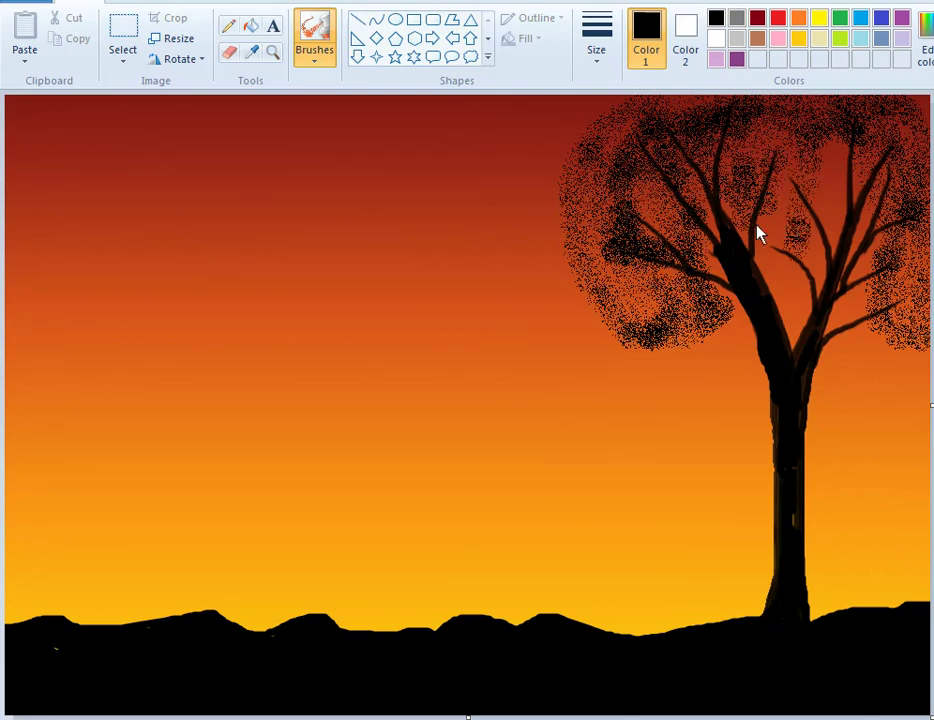
{"action": "mouse_move", "coordinate": [759, 208]}
{"action": "left_mouse_down"}
{"action": "mouse_move", "coordinate": [805, 222]}
{"action": "mouse_move", "coordinate": [792, 213]}
{"action": "mouse_move", "coordinate": [821, 141]}
{"action": "mouse_move", "coordinate": [864, 216]}
{"action": "mouse_move", "coordinate": [837, 170]}
{"action": "mouse_move", "coordinate": [824, 212]}
{"action": "mouse_move", "coordinate": [812, 162]}
{"action": "mouse_move", "coordinate": [814, 240]}
{"action": "mouse_move", "coordinate": [798, 176]}
{"action": "mouse_move", "coordinate": [822, 220]}
{"action": "mouse_move", "coordinate": [846, 152]}
{"action": "left_mouse_up"}
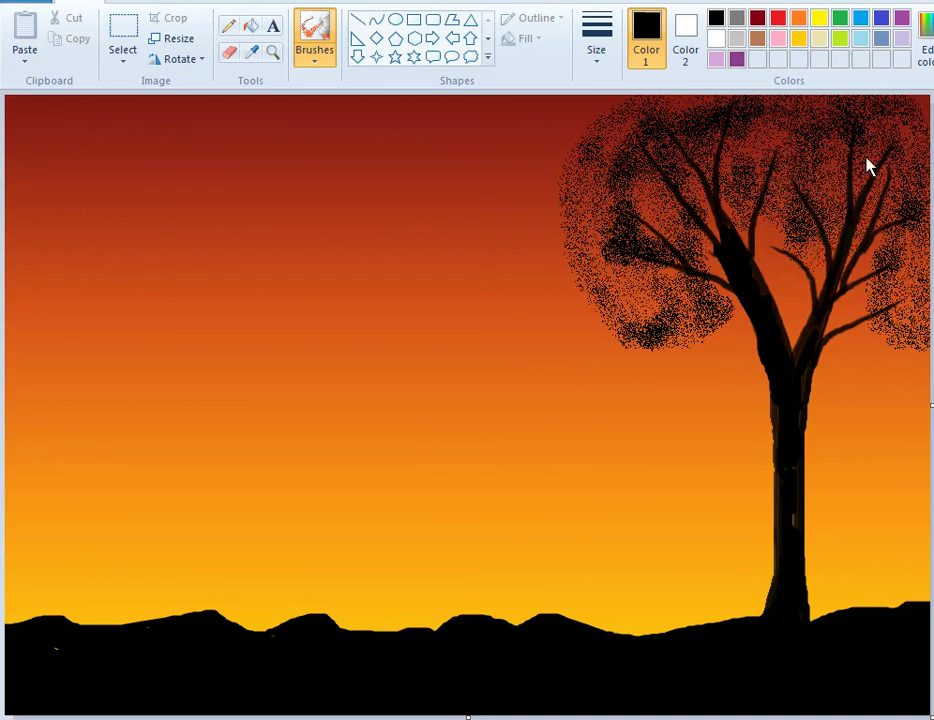
{"action": "mouse_move", "coordinate": [848, 325]}
{"action": "left_mouse_down"}
{"action": "mouse_move", "coordinate": [891, 337]}
{"action": "mouse_move", "coordinate": [864, 359]}
{"action": "mouse_move", "coordinate": [878, 342]}
{"action": "mouse_move", "coordinate": [903, 380]}
{"action": "left_mouse_up"}
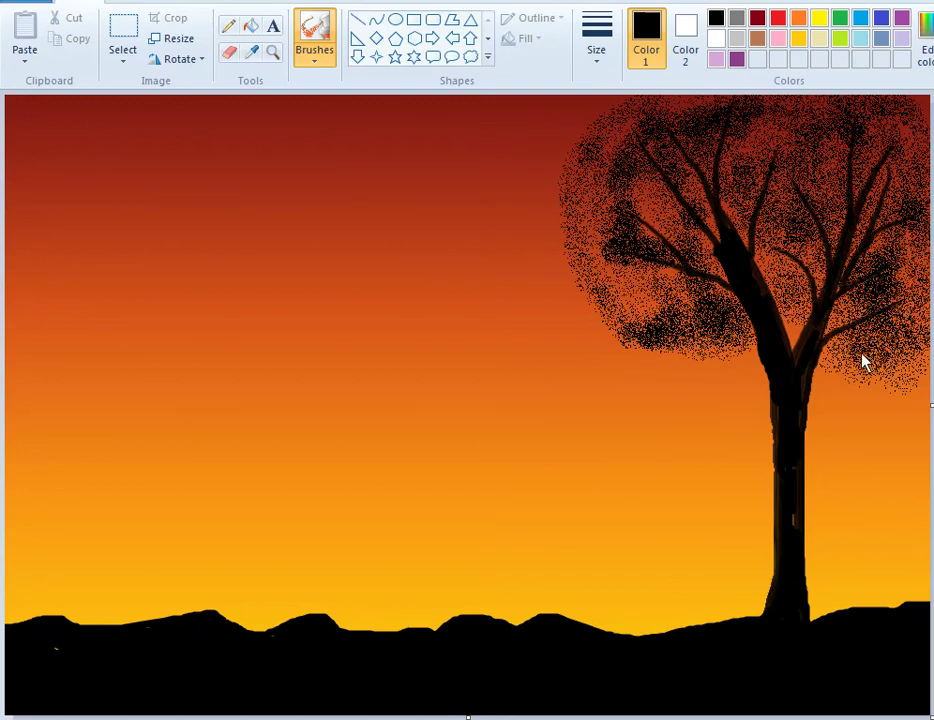
{"action": "mouse_move", "coordinate": [846, 359]}
{"action": "left_mouse_down"}
{"action": "mouse_move", "coordinate": [888, 392]}
{"action": "mouse_move", "coordinate": [915, 398]}
{"action": "left_mouse_up"}
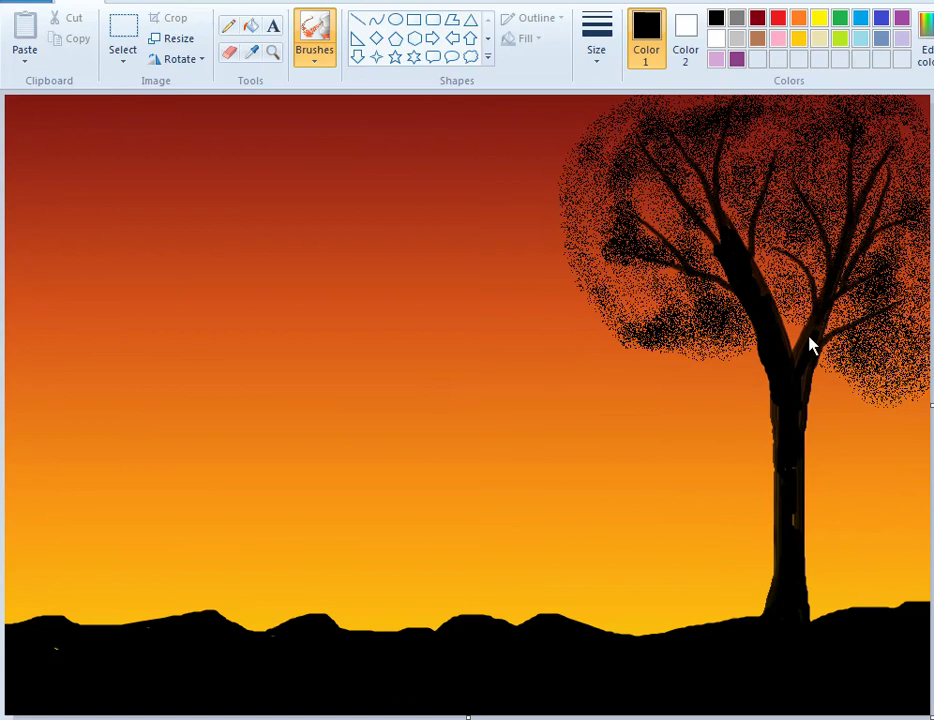
{"action": "left_click_drag", "start_coordinate": [828, 375], "coordinate": [858, 387]}
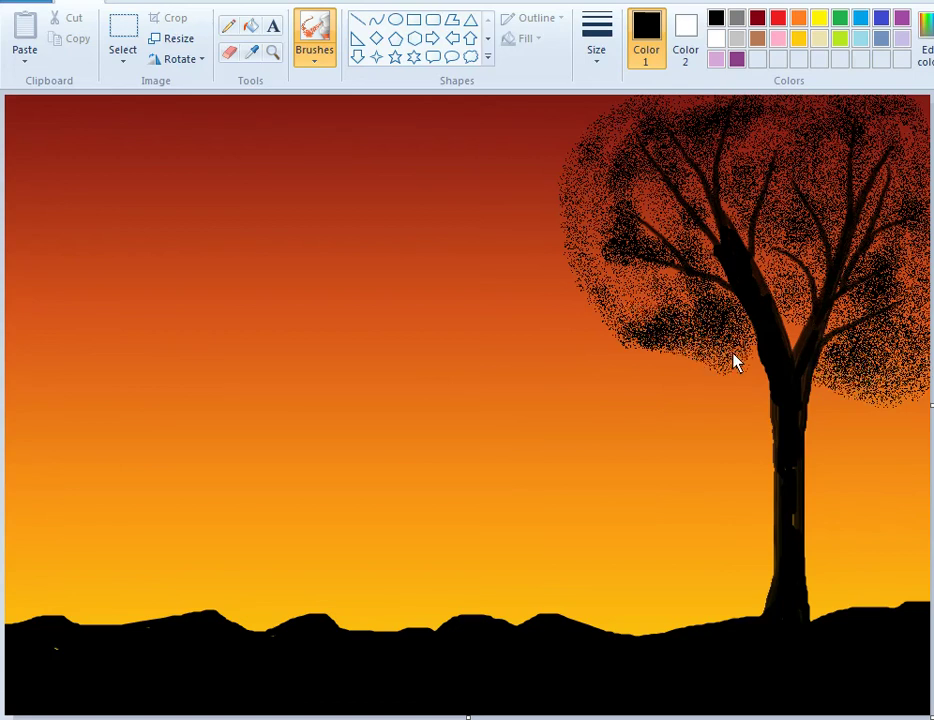
{"action": "left_click_drag", "start_coordinate": [673, 369], "coordinate": [648, 353]}
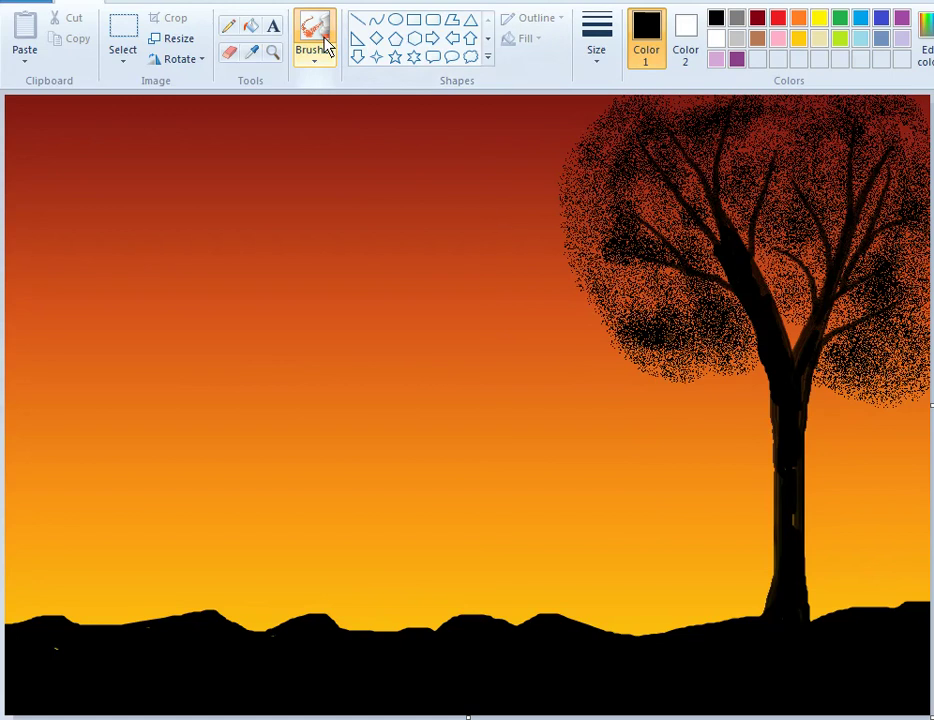
Switch to the oil brush at its thinnest size.
{"action": "left_click", "coordinate": [323, 66]}
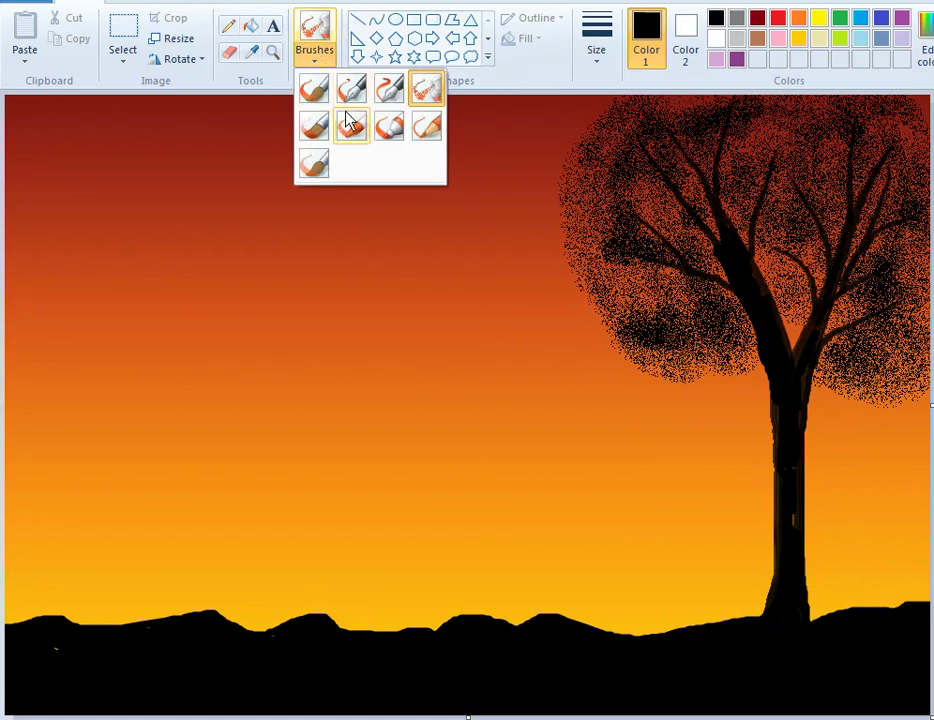
{"action": "left_click", "coordinate": [315, 126]}
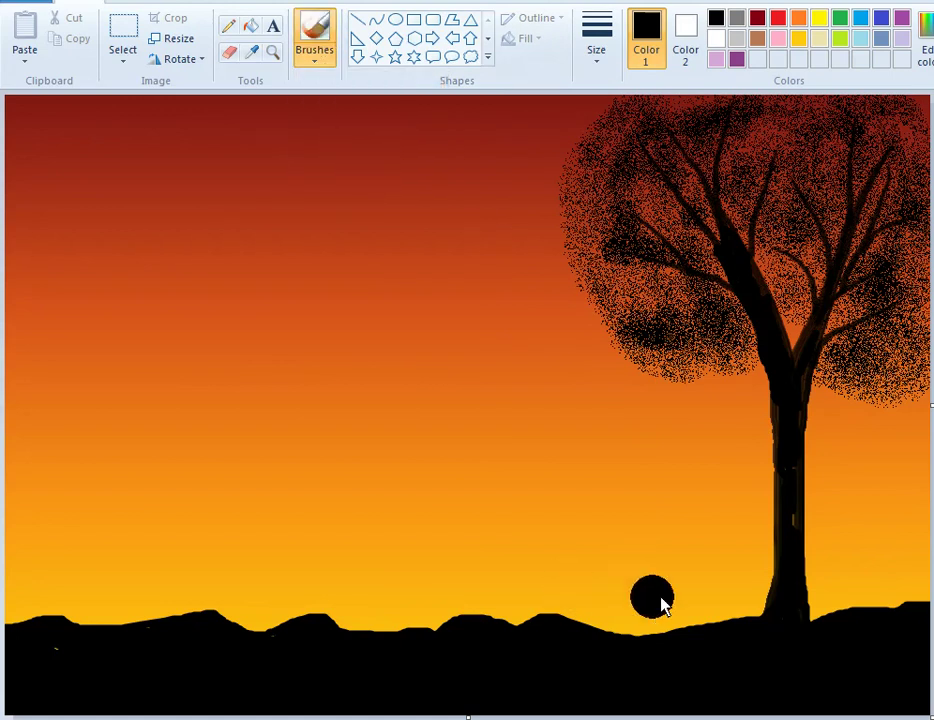
{"action": "left_click", "coordinate": [596, 42]}
{"action": "left_click", "coordinate": [614, 92]}
{"action": "left_click_drag", "start_coordinate": [835, 581], "coordinate": [836, 610]}
{"action": "mouse_move", "coordinate": [847, 545]}
{"action": "left_mouse_down"}
{"action": "mouse_move", "coordinate": [847, 610]}
{"action": "mouse_move", "coordinate": [866, 560]}
{"action": "mouse_move", "coordinate": [865, 602]}
{"action": "left_mouse_up"}
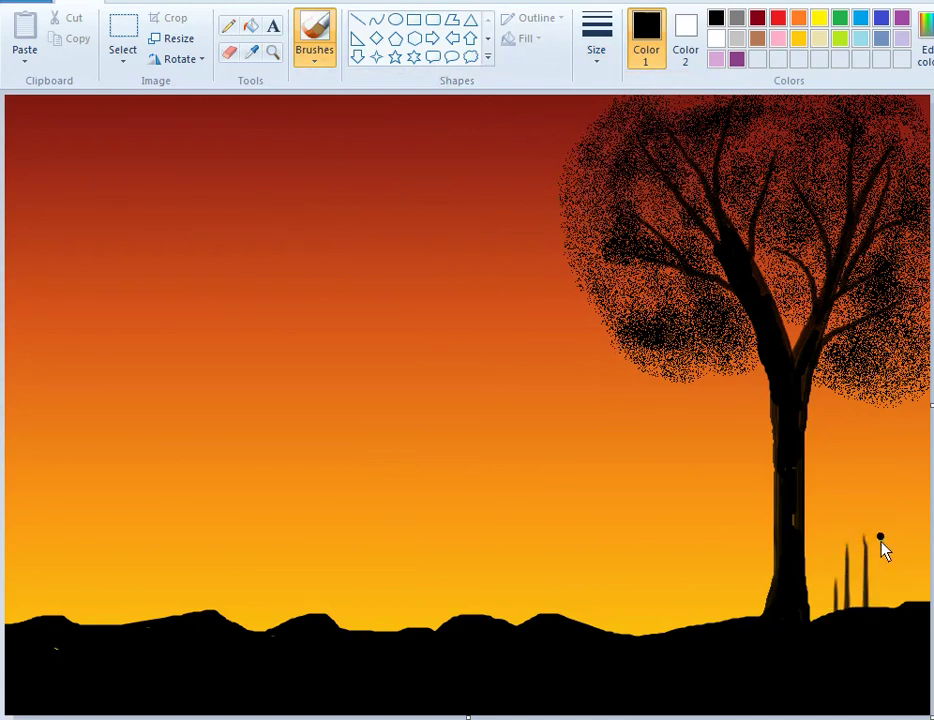
{"action": "mouse_move", "coordinate": [880, 537]}
{"action": "left_mouse_down"}
{"action": "mouse_move", "coordinate": [880, 604]}
{"action": "mouse_move", "coordinate": [896, 606]}
{"action": "left_mouse_up"}
{"action": "left_click_drag", "start_coordinate": [907, 552], "coordinate": [908, 600]}
{"action": "left_click_drag", "start_coordinate": [913, 528], "coordinate": [927, 600]}
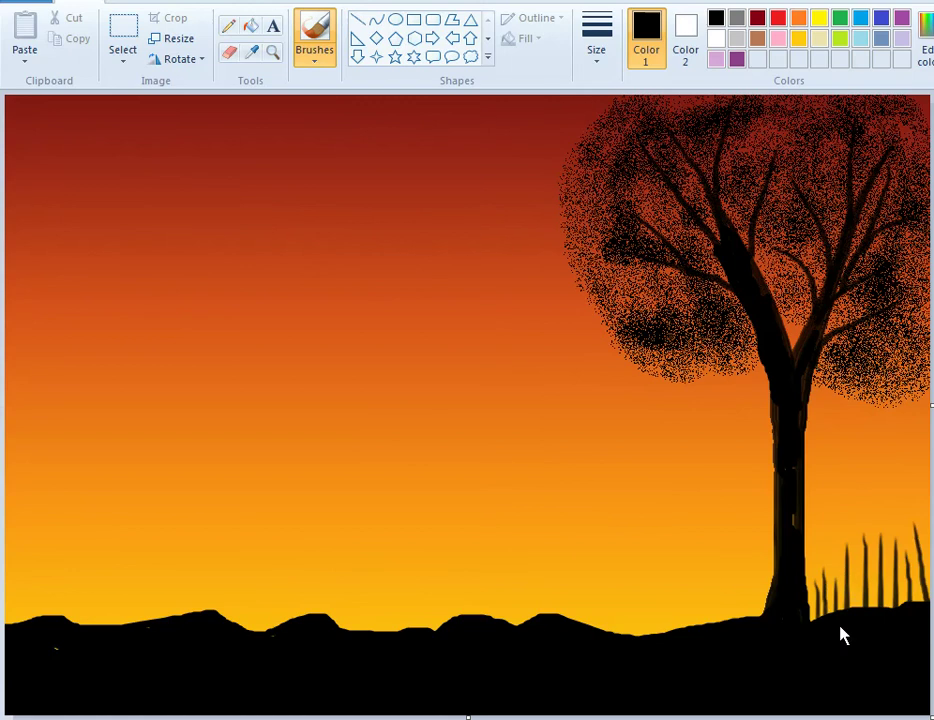
{"action": "left_click", "coordinate": [828, 551]}
{"action": "key", "text": "ctrl+z"}
{"action": "key", "text": "ctrl+z"}
{"action": "key", "text": "ctrl+z"}
{"action": "key", "text": "ctrl+z"}
{"action": "key", "text": "ctrl+z"}
{"action": "key", "text": "ctrl+z"}
{"action": "key", "text": "ctrl+z"}
{"action": "key", "text": "ctrl+z"}
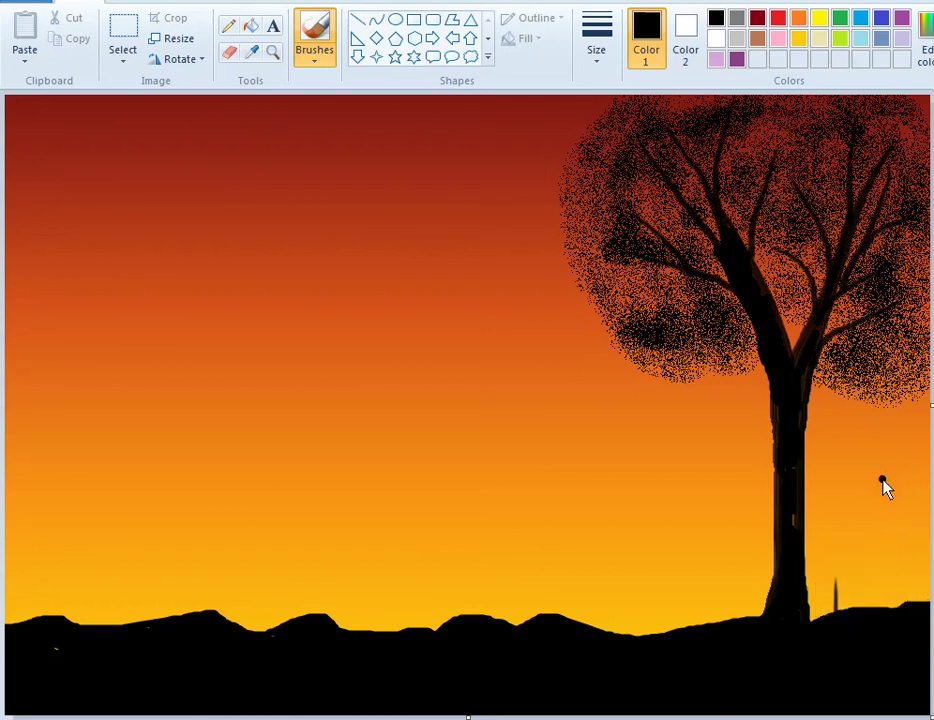
{"action": "key", "text": "ctrl+z"}
Paint curved black grass blades rising from the ground to the right of the tree trunk.
{"action": "mouse_move", "coordinate": [857, 591]}
{"action": "left_mouse_down"}
{"action": "mouse_move", "coordinate": [862, 606]}
{"action": "mouse_move", "coordinate": [890, 607]}
{"action": "left_mouse_up"}
{"action": "mouse_move", "coordinate": [896, 556]}
{"action": "left_mouse_down"}
{"action": "mouse_move", "coordinate": [893, 608]}
{"action": "mouse_move", "coordinate": [925, 602]}
{"action": "left_mouse_up"}
{"action": "mouse_move", "coordinate": [849, 557]}
{"action": "left_mouse_down"}
{"action": "mouse_move", "coordinate": [850, 661]}
{"action": "mouse_move", "coordinate": [838, 607]}
{"action": "left_mouse_up"}
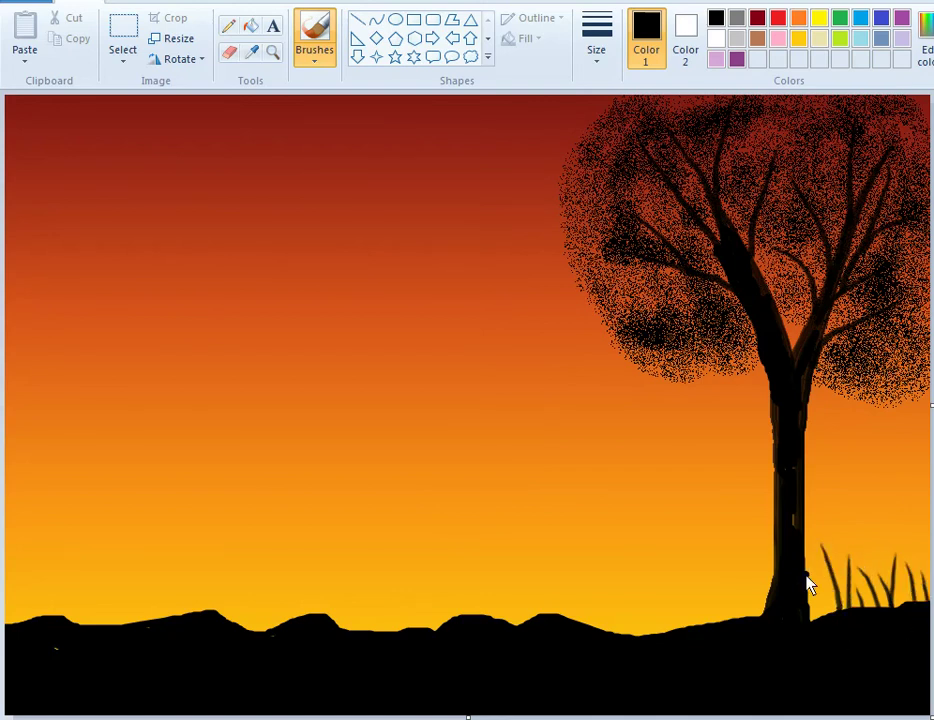
{"action": "left_click_drag", "start_coordinate": [817, 558], "coordinate": [826, 610]}
{"action": "left_click_drag", "start_coordinate": [836, 563], "coordinate": [866, 650]}
{"action": "left_click_drag", "start_coordinate": [883, 556], "coordinate": [897, 607]}
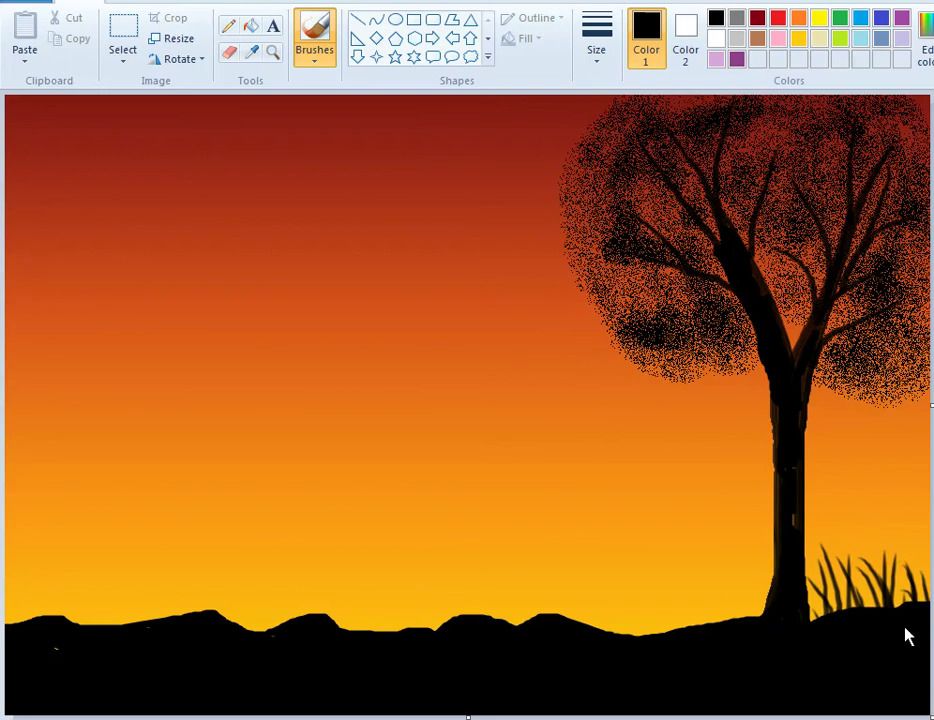
Thicken the grass clump right of the trunk with more overlapping curved black blades.
{"action": "left_click", "coordinate": [909, 543]}
{"action": "left_click_drag", "start_coordinate": [910, 545], "coordinate": [921, 602]}
{"action": "left_click_drag", "start_coordinate": [849, 556], "coordinate": [876, 689]}
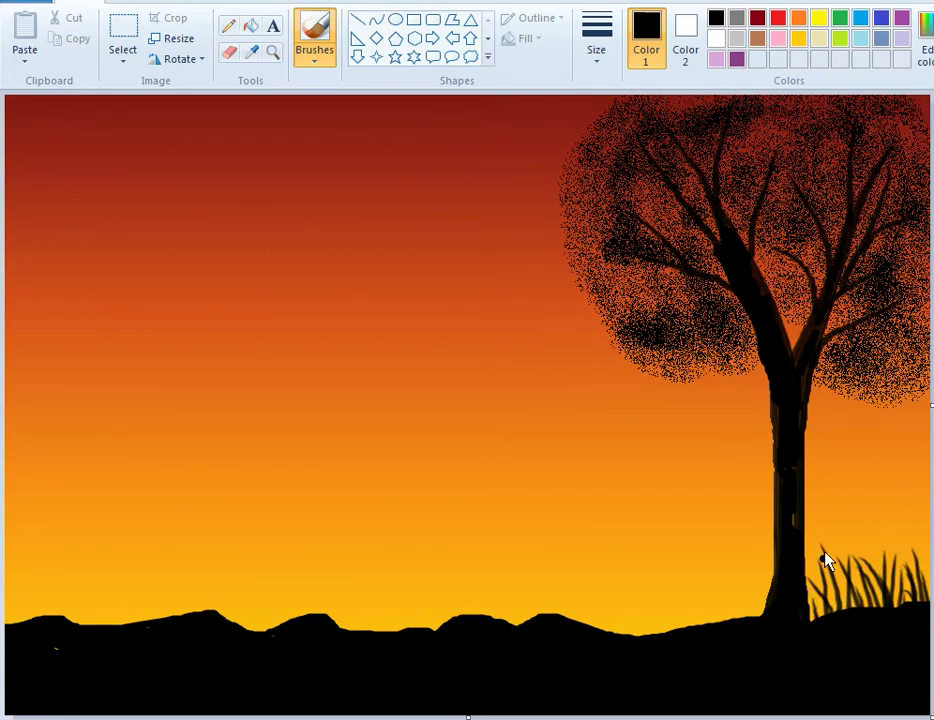
{"action": "left_click_drag", "start_coordinate": [836, 573], "coordinate": [850, 628]}
{"action": "left_click_drag", "start_coordinate": [867, 563], "coordinate": [884, 613]}
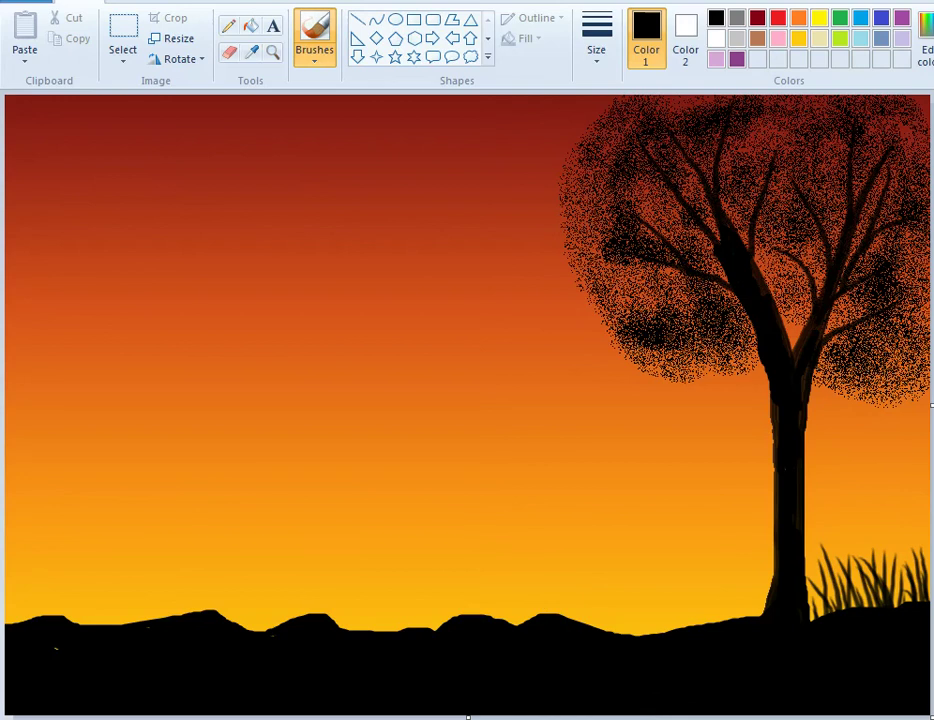
Block the Android device on the Tenda router's Bandwidth Control page in Chrome, and return to the painting.
{"action": "mouse_move", "coordinate": [373, 715]}
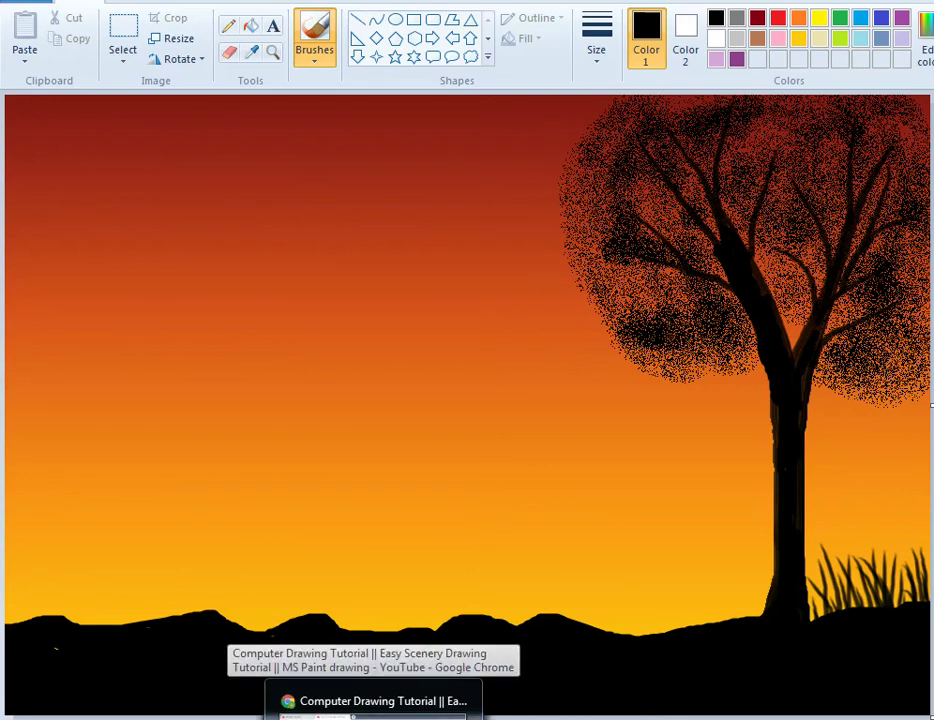
{"action": "mouse_move", "coordinate": [430, 715]}
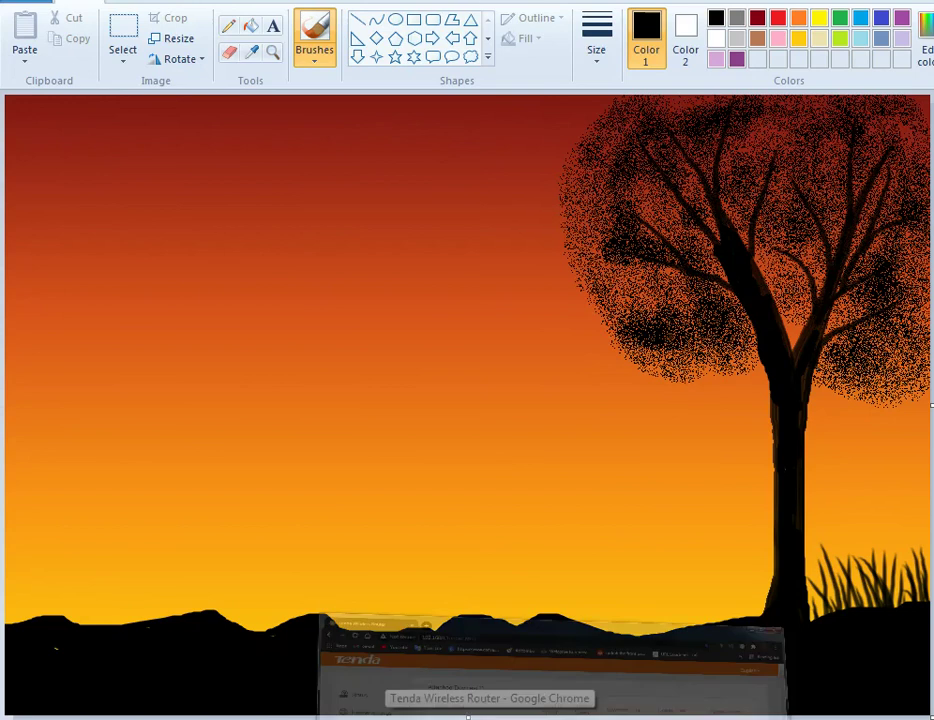
{"action": "left_click", "coordinate": [555, 697]}
{"action": "left_click", "coordinate": [886, 642]}
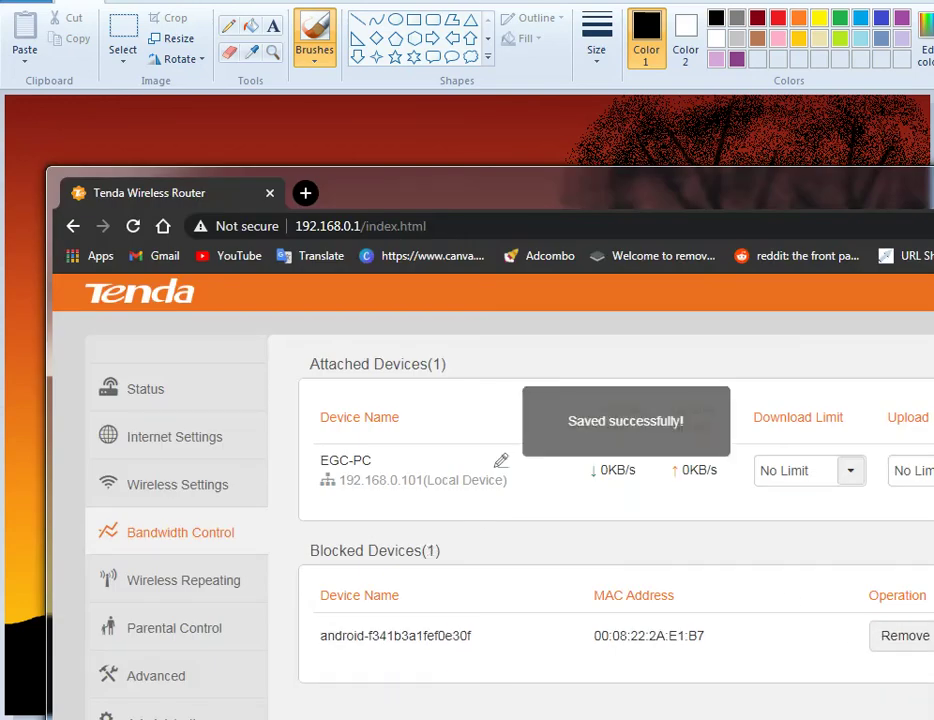
{"action": "key", "text": "super+Down"}
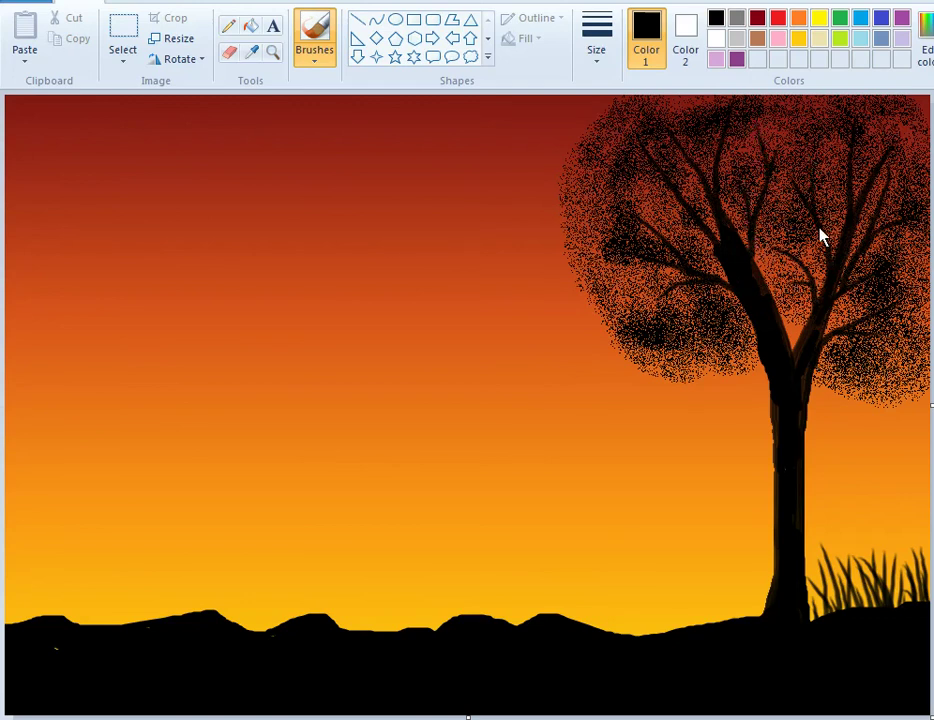
Paint extra thin black twigs on the tree's upper right branches.
{"action": "left_click_drag", "start_coordinate": [830, 127], "coordinate": [851, 190]}
{"action": "left_click_drag", "start_coordinate": [882, 133], "coordinate": [862, 190]}
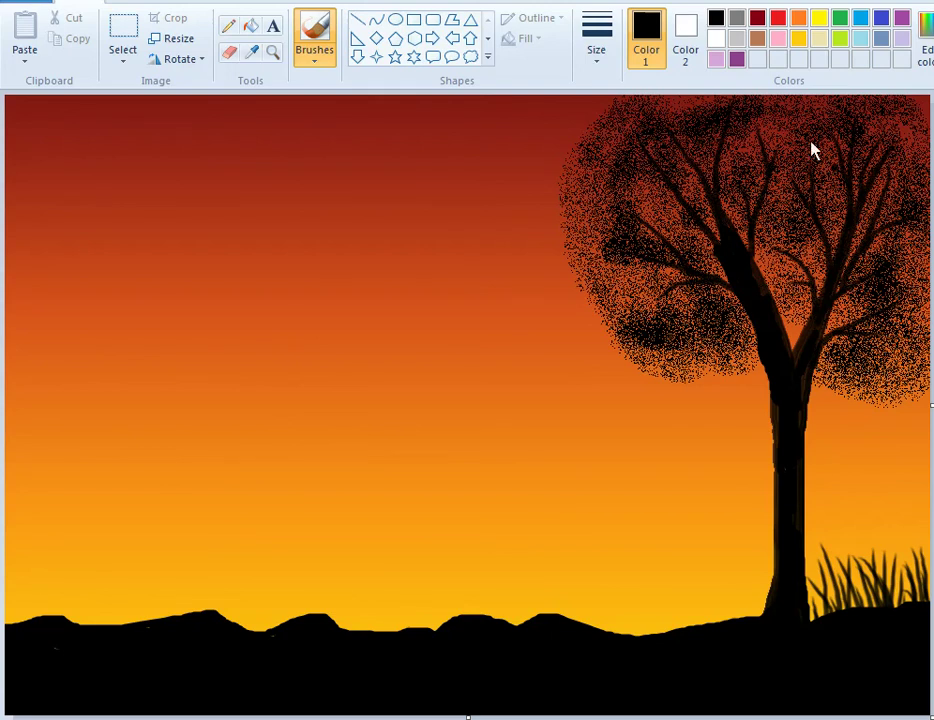
Draw a large filled circle for the sun in the sky left of the tree, using gold for both Color 1 and Color 2.
{"action": "left_click", "coordinate": [801, 42]}
{"action": "left_click", "coordinate": [703, 42]}
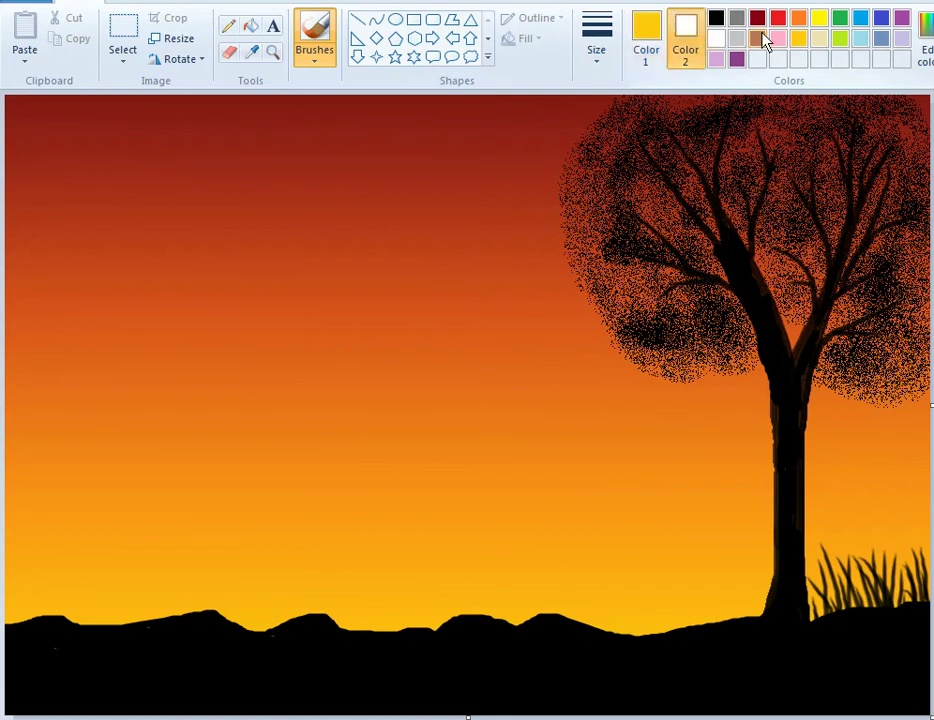
{"action": "left_click", "coordinate": [799, 40]}
{"action": "left_click", "coordinate": [542, 187]}
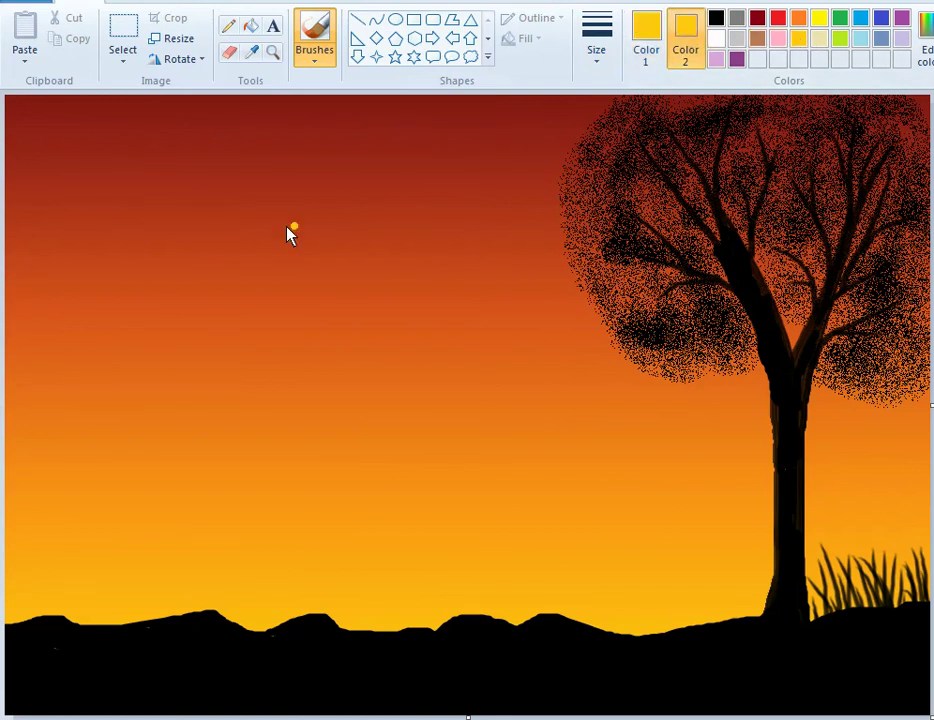
{"action": "left_click", "coordinate": [395, 20]}
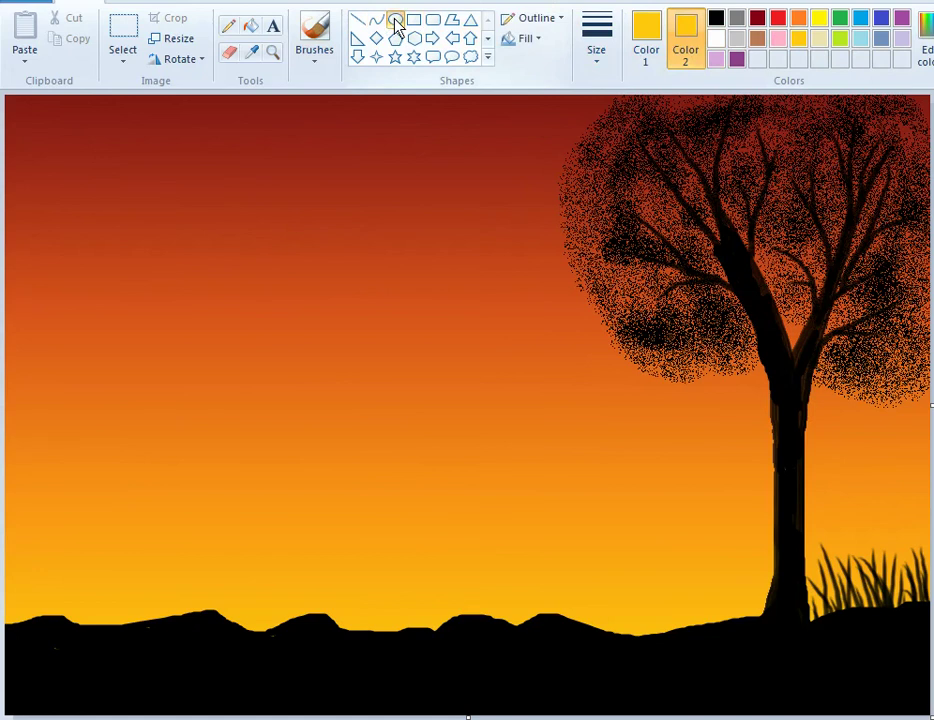
{"action": "left_click_drag", "start_coordinate": [191, 196], "coordinate": [506, 501]}
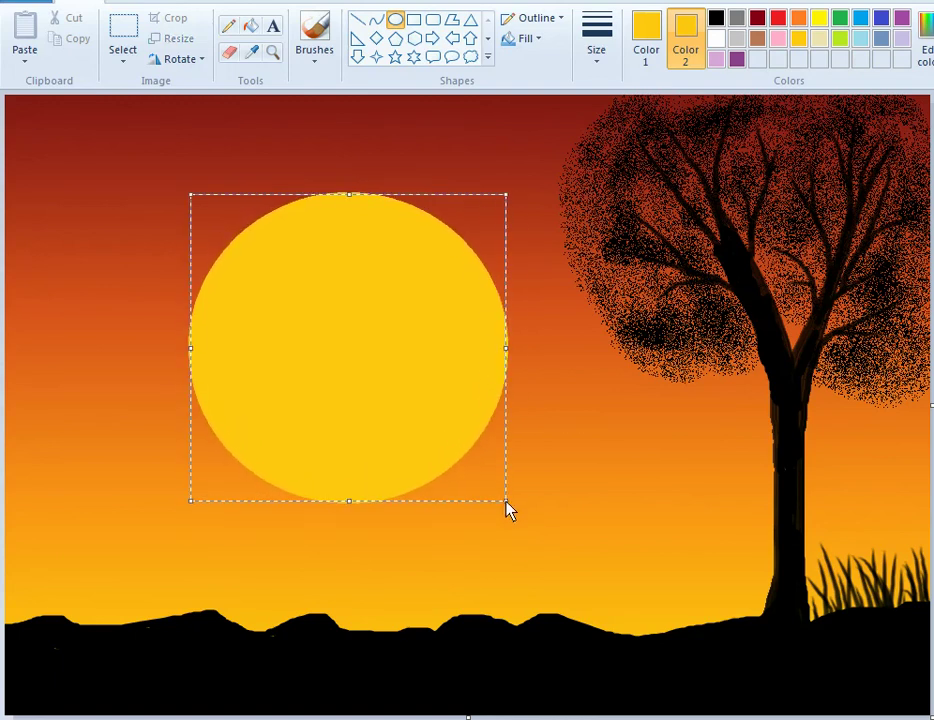
{"action": "mouse_move", "coordinate": [442, 395]}
{"action": "left_mouse_down"}
{"action": "mouse_move", "coordinate": [407, 346]}
{"action": "mouse_move", "coordinate": [438, 415]}
{"action": "mouse_move", "coordinate": [432, 394]}
{"action": "left_mouse_up"}
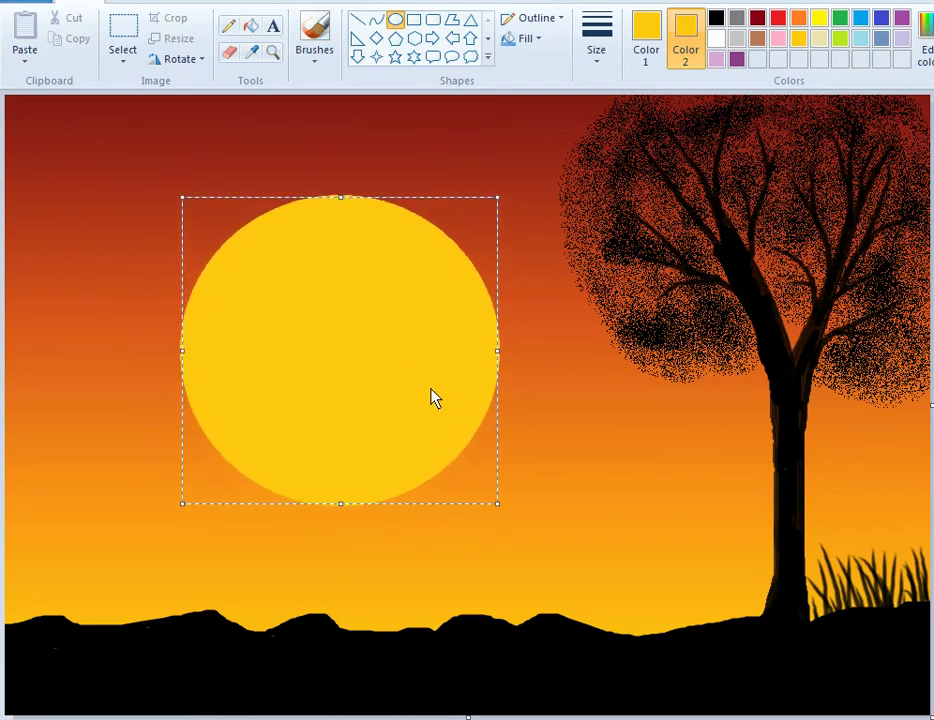
{"action": "left_click", "coordinate": [930, 557]}
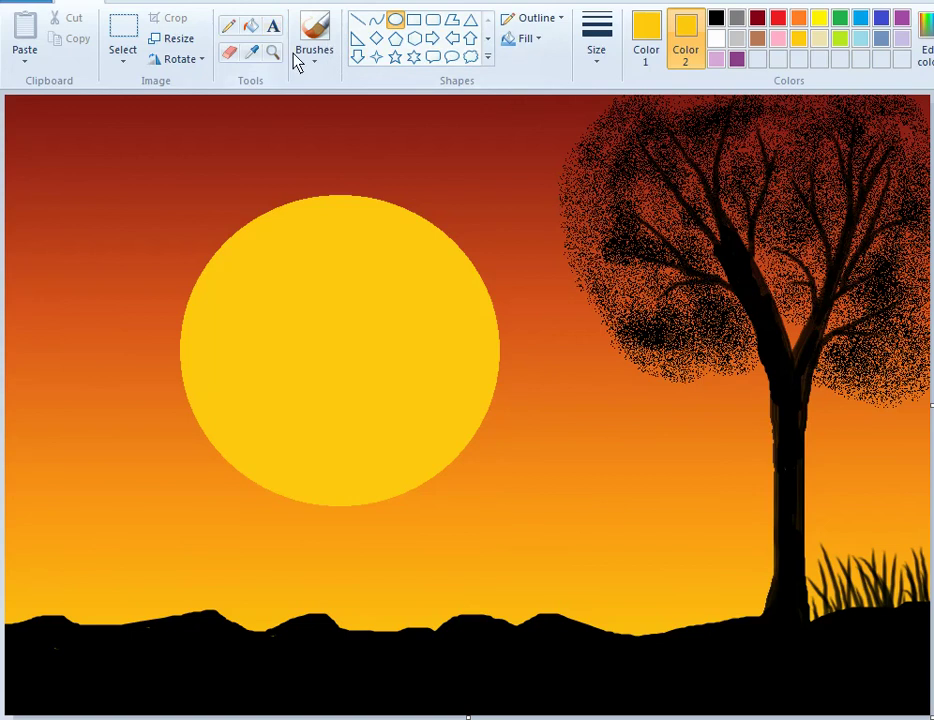
Switch back to the oil brush and set both Color 2 and Color 1 to black.
{"action": "left_click", "coordinate": [314, 32]}
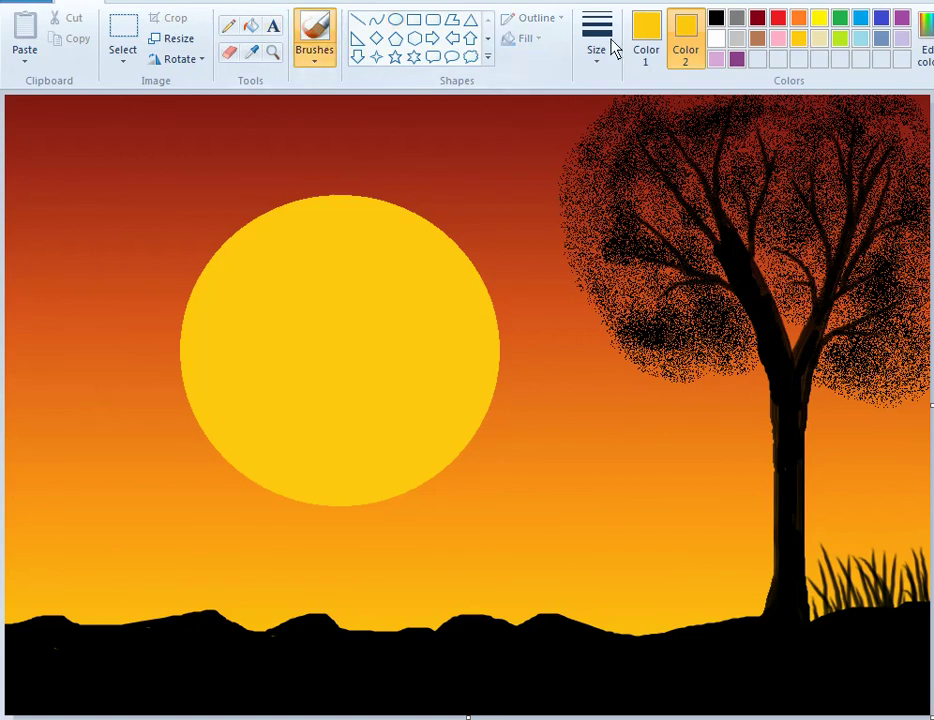
{"action": "left_click", "coordinate": [716, 19]}
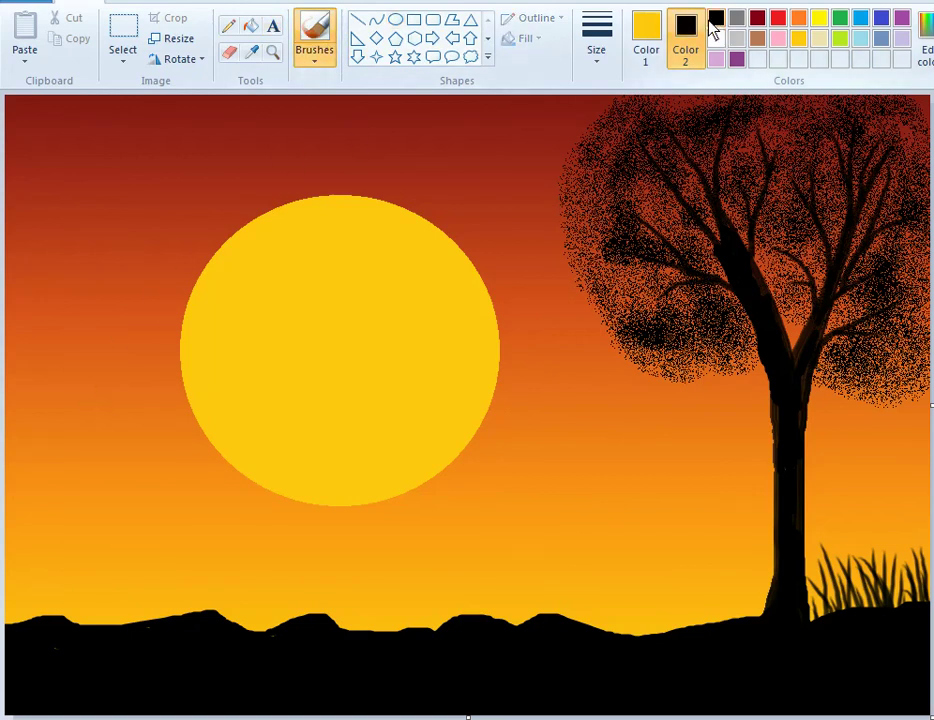
{"action": "left_click", "coordinate": [650, 36]}
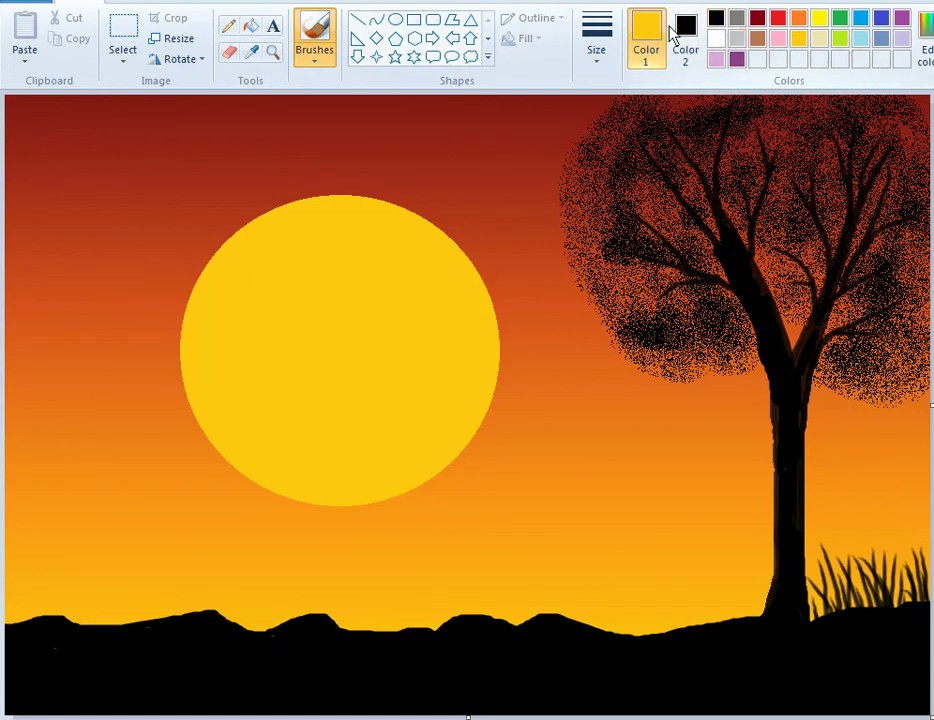
{"action": "left_click", "coordinate": [715, 20]}
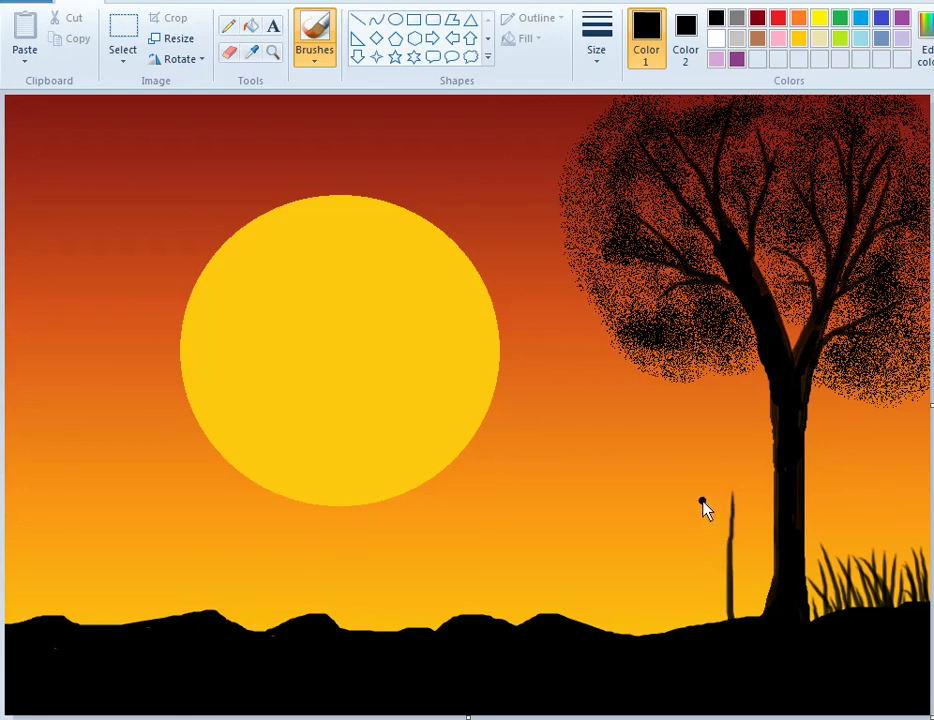
{"action": "left_click_drag", "start_coordinate": [703, 490], "coordinate": [726, 601]}
{"action": "key", "text": "ctrl+z"}
{"action": "key", "text": "ctrl+z"}
{"action": "key", "text": "ctrl+z"}
{"action": "mouse_move", "coordinate": [655, 442]}
{"action": "left_mouse_down"}
{"action": "mouse_move", "coordinate": [677, 476]}
{"action": "mouse_move", "coordinate": [718, 640]}
{"action": "left_mouse_up"}
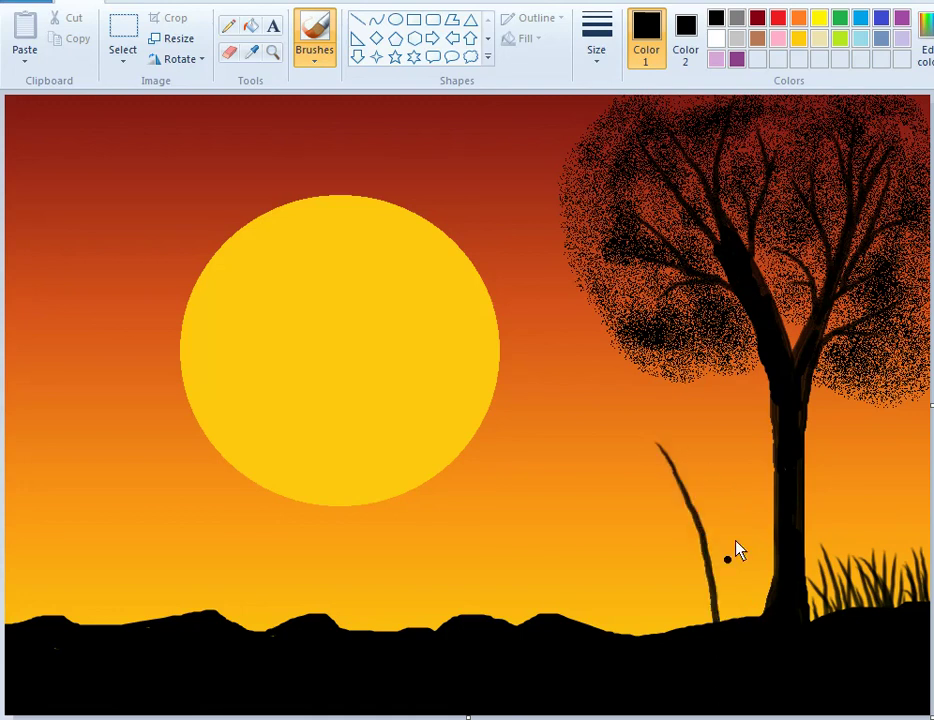
{"action": "left_click_drag", "start_coordinate": [707, 415], "coordinate": [703, 562]}
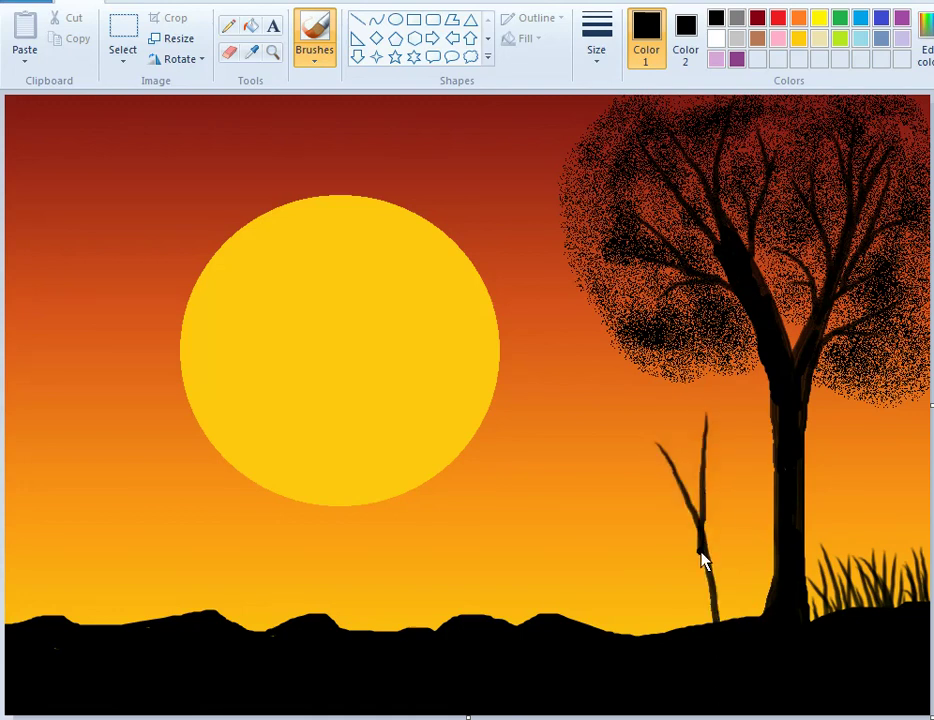
{"action": "mouse_move", "coordinate": [655, 411]}
{"action": "left_mouse_down"}
{"action": "mouse_move", "coordinate": [684, 444]}
{"action": "mouse_move", "coordinate": [706, 509]}
{"action": "left_mouse_up"}
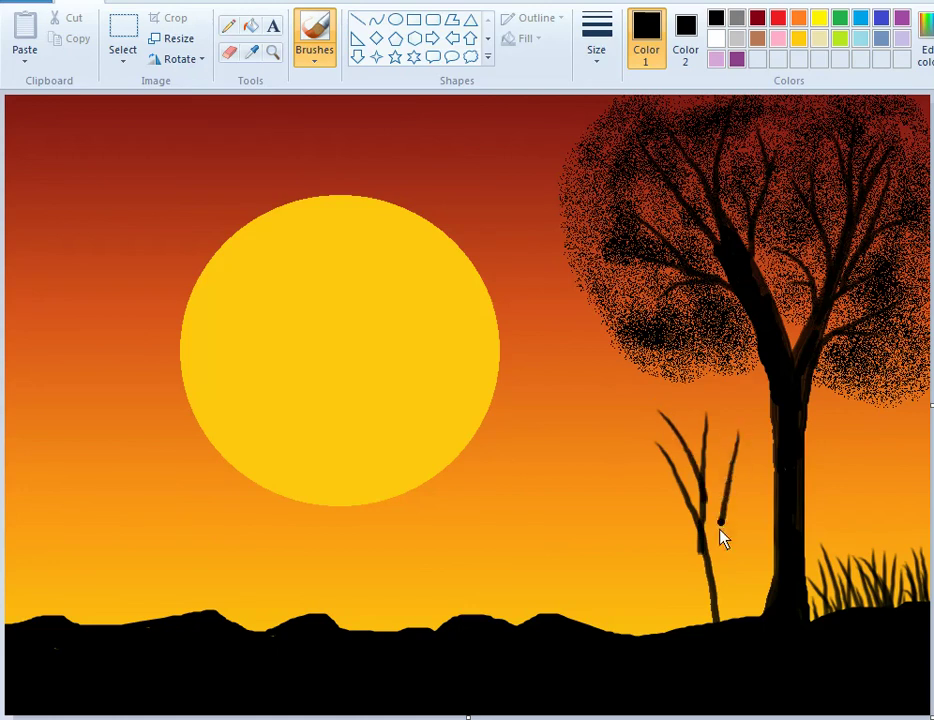
{"action": "key", "text": "ctrl+z"}
{"action": "key", "text": "ctrl+z"}
{"action": "key", "text": "ctrl+z"}
{"action": "key", "text": "ctrl+z"}
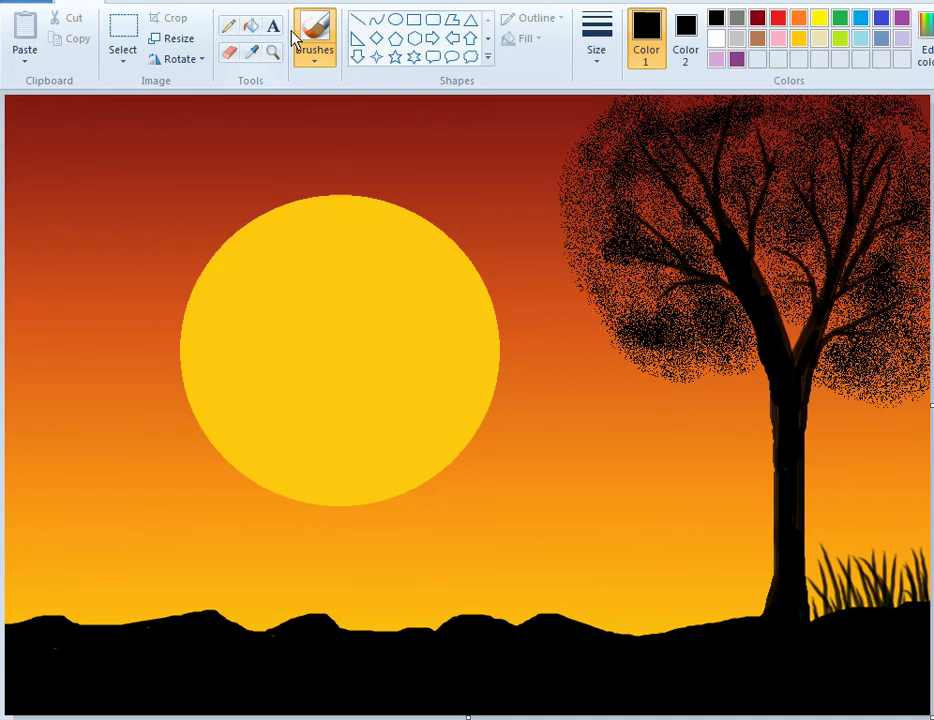
Draw the arched top edge of a bat's left wing on the upper sun with the Curve tool at the second-thinnest line size.
{"action": "left_click", "coordinate": [375, 20]}
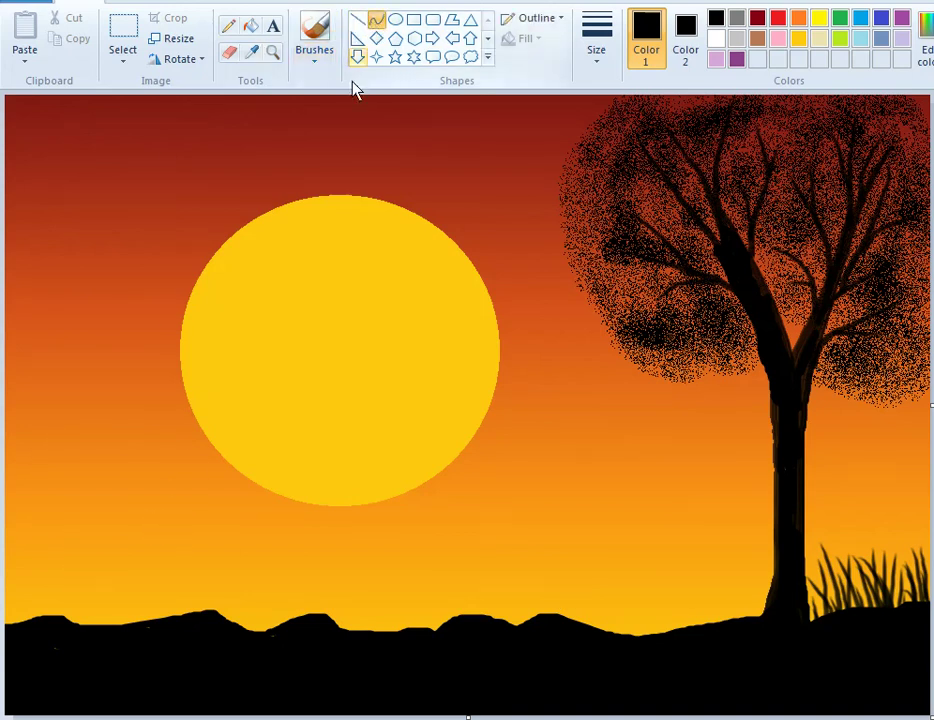
{"action": "left_click", "coordinate": [600, 55]}
{"action": "left_click", "coordinate": [621, 136]}
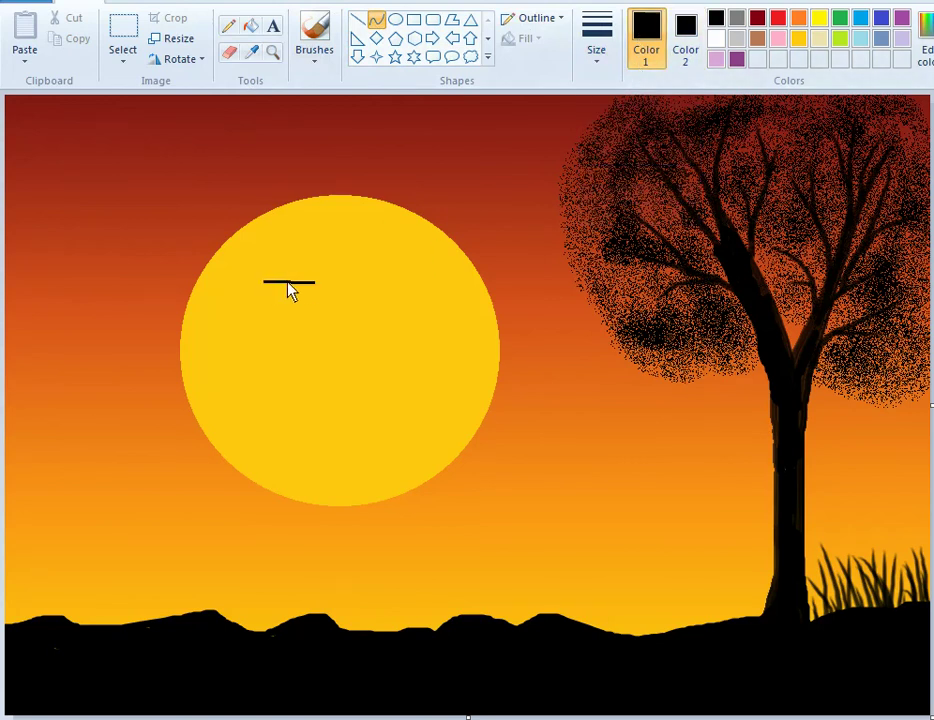
{"action": "left_click_drag", "start_coordinate": [290, 286], "coordinate": [295, 270]}
{"action": "left_click", "coordinate": [290, 270]}
Draw the arched top edge of the bat's right wing and the scalloped outer lower edges of both wings.
{"action": "left_click_drag", "start_coordinate": [384, 280], "coordinate": [359, 278]}
{"action": "left_click", "coordinate": [349, 695]}
{"action": "mouse_move", "coordinate": [353, 308]}
{"action": "left_mouse_down"}
{"action": "mouse_move", "coordinate": [334, 302]}
{"action": "mouse_move", "coordinate": [341, 290]}
{"action": "mouse_move", "coordinate": [340, 300]}
{"action": "mouse_move", "coordinate": [350, 294]}
{"action": "left_mouse_up"}
{"action": "left_click", "coordinate": [361, 707]}
{"action": "key", "text": "ctrl+z"}
{"action": "left_click", "coordinate": [199, 211]}
{"action": "left_click_drag", "start_coordinate": [278, 298], "coordinate": [290, 286]}
{"action": "left_click", "coordinate": [337, 718]}
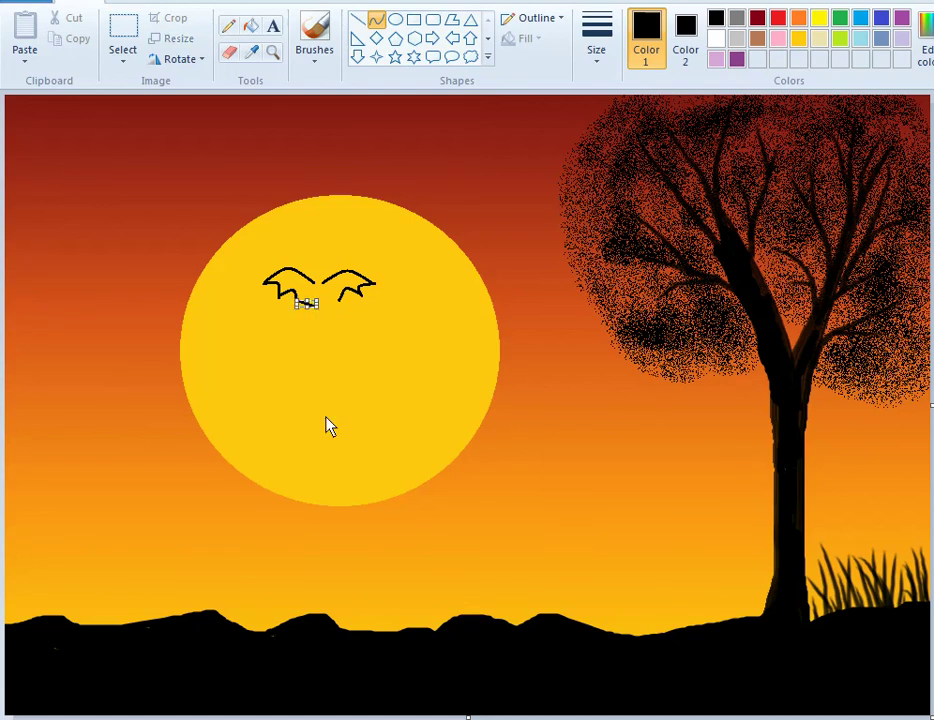
Close the bat outline with scalloped lower edges, a pointed tail and a pointed head, and fill it with black.
{"action": "left_click", "coordinate": [303, 309]}
{"action": "left_click_drag", "start_coordinate": [297, 304], "coordinate": [312, 315]}
{"action": "left_click_drag", "start_coordinate": [306, 319], "coordinate": [313, 305]}
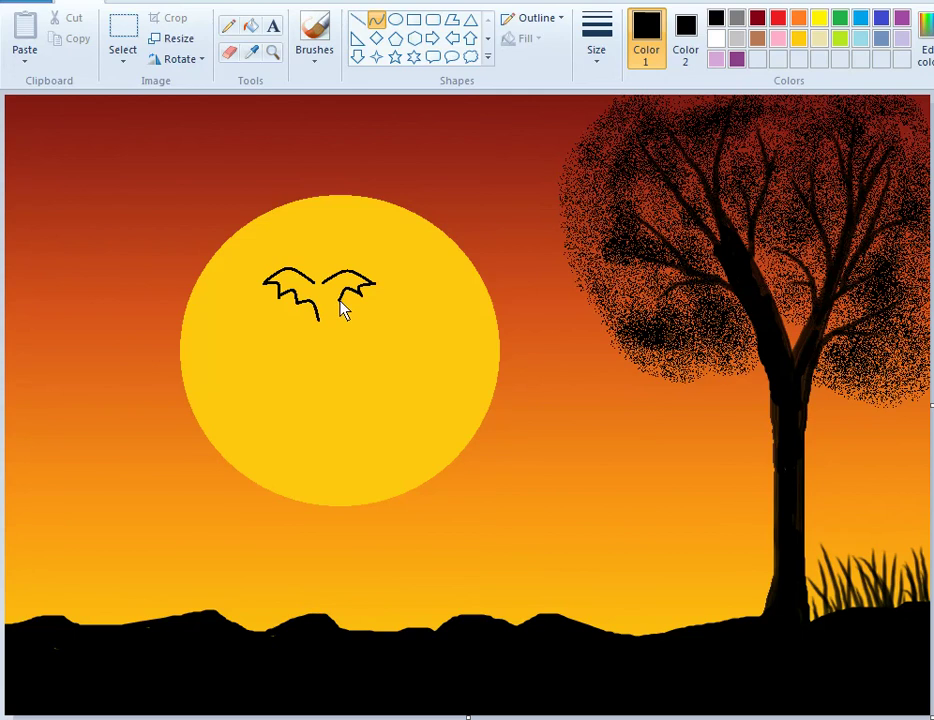
{"action": "left_click_drag", "start_coordinate": [340, 299], "coordinate": [331, 313]}
{"action": "left_click_drag", "start_coordinate": [333, 314], "coordinate": [323, 310]}
{"action": "left_click_drag", "start_coordinate": [317, 318], "coordinate": [327, 306]}
{"action": "left_click", "coordinate": [323, 287]}
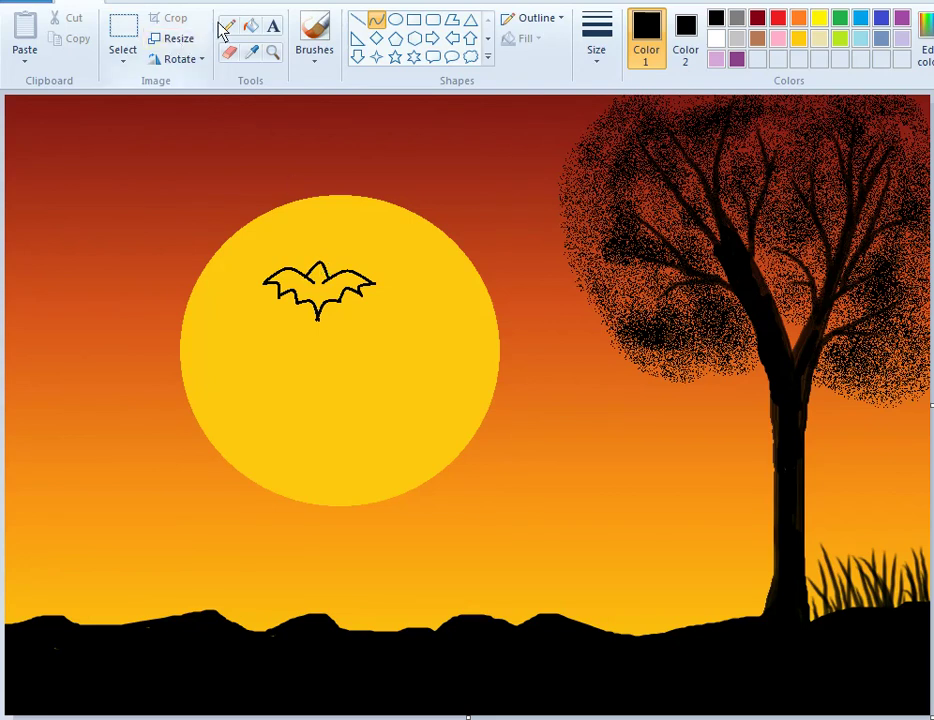
{"action": "left_click", "coordinate": [250, 25]}
{"action": "left_click", "coordinate": [314, 298]}
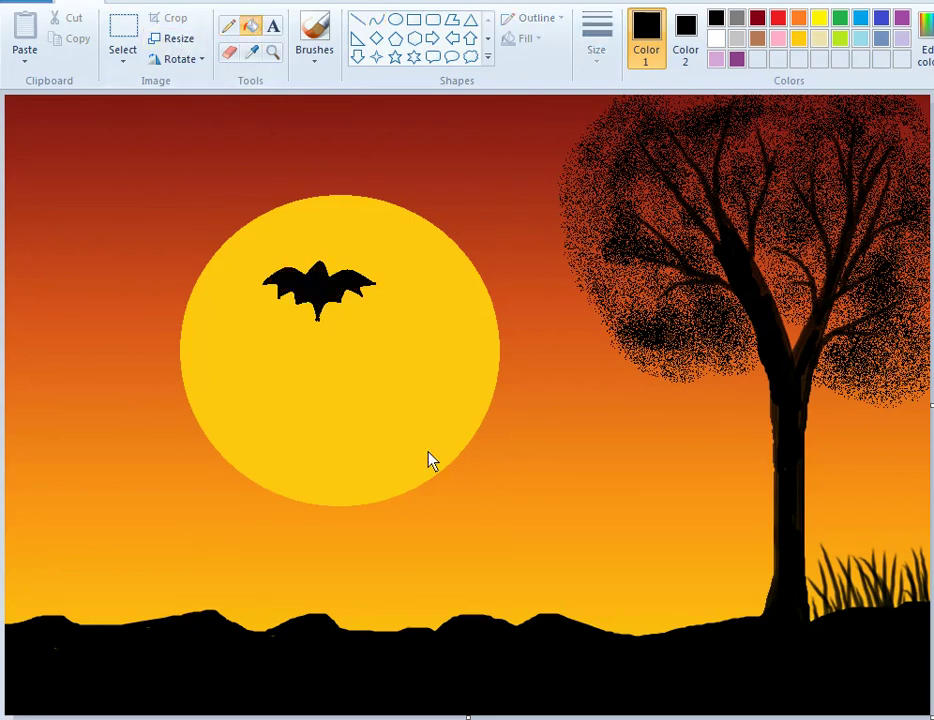
Paint two small black ears on top of the bat's head with the standard brush at a smaller size.
{"action": "key", "text": "ctrl+Page_Up"}
{"action": "key", "text": "ctrl+Page_Up"}
{"action": "key", "text": "ctrl+Page_Up"}
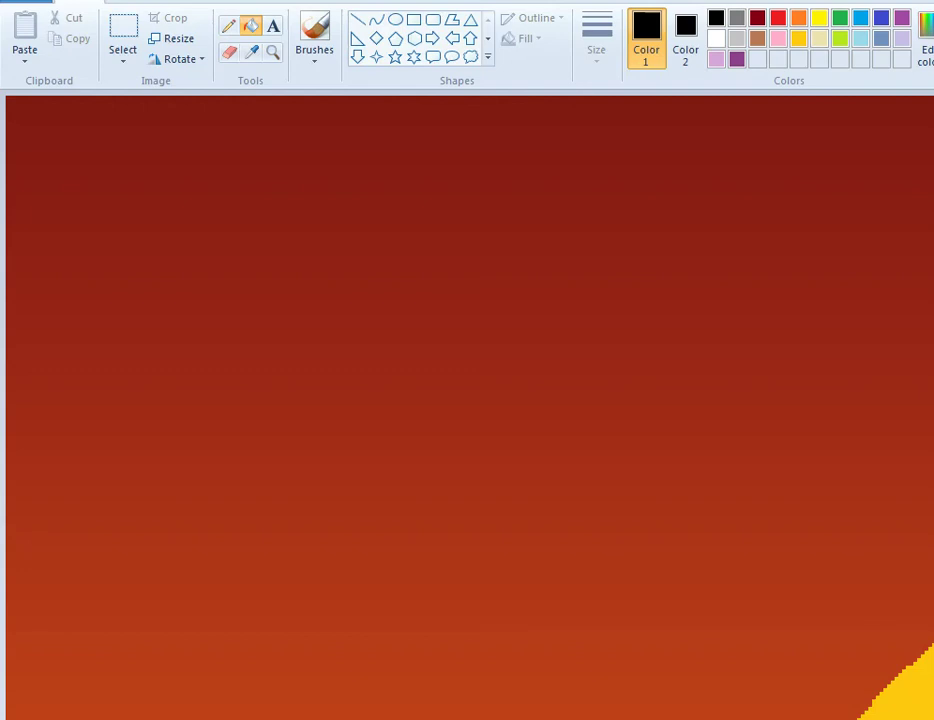
{"action": "key", "text": "ctrl+Page_Down"}
{"action": "key", "text": "ctrl+Page_Down"}
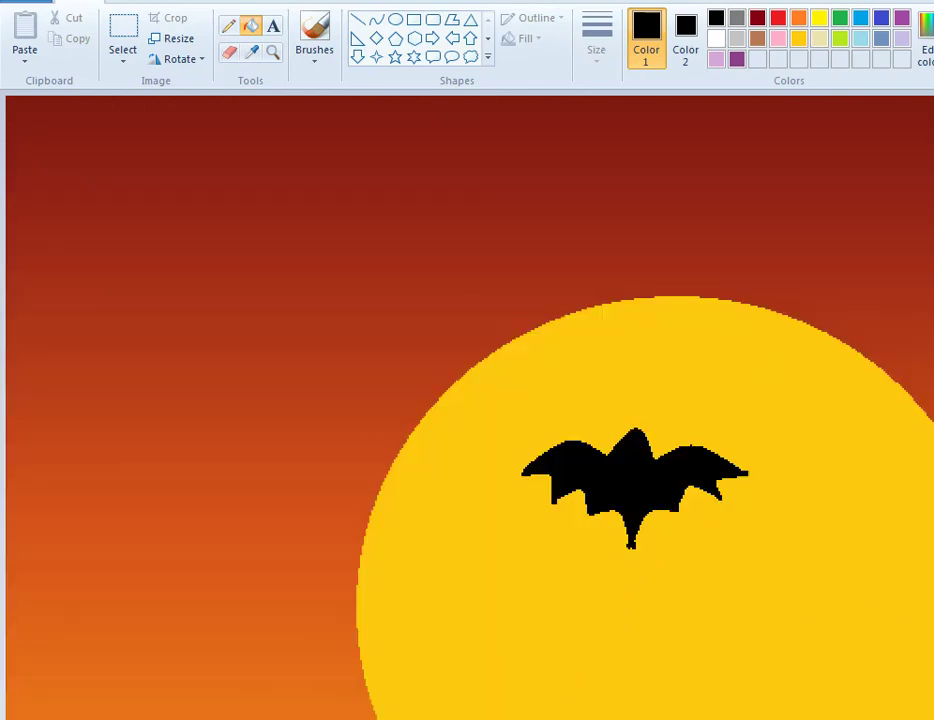
{"action": "left_click", "coordinate": [310, 56]}
{"action": "left_click", "coordinate": [315, 106]}
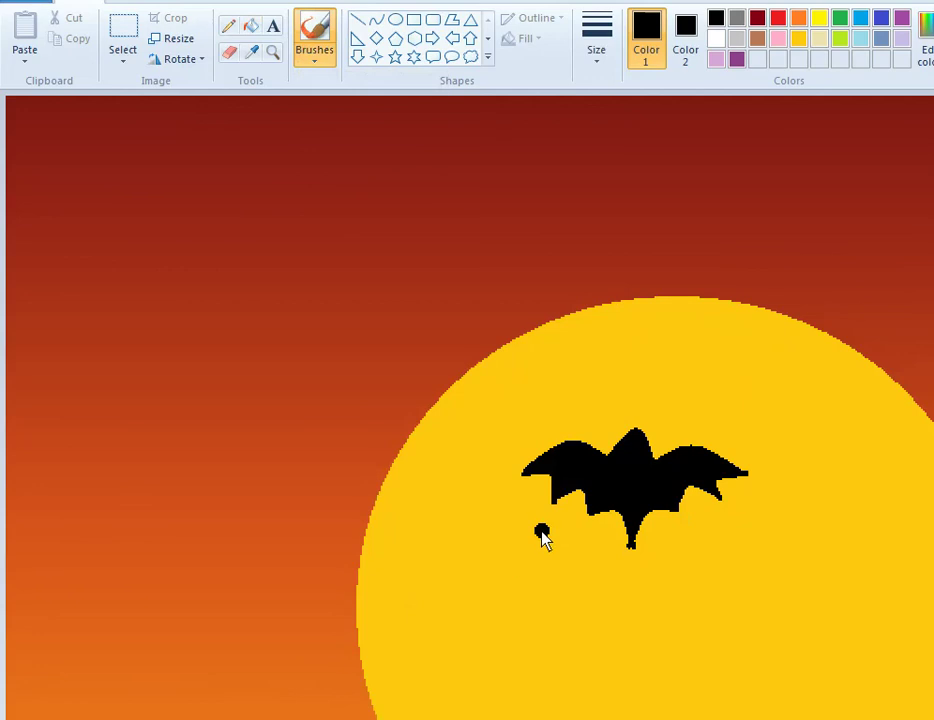
{"action": "left_click", "coordinate": [621, 420]}
{"action": "key", "text": "ctrl+z"}
{"action": "left_click", "coordinate": [610, 60]}
{"action": "left_click", "coordinate": [630, 165]}
{"action": "left_click", "coordinate": [620, 430]}
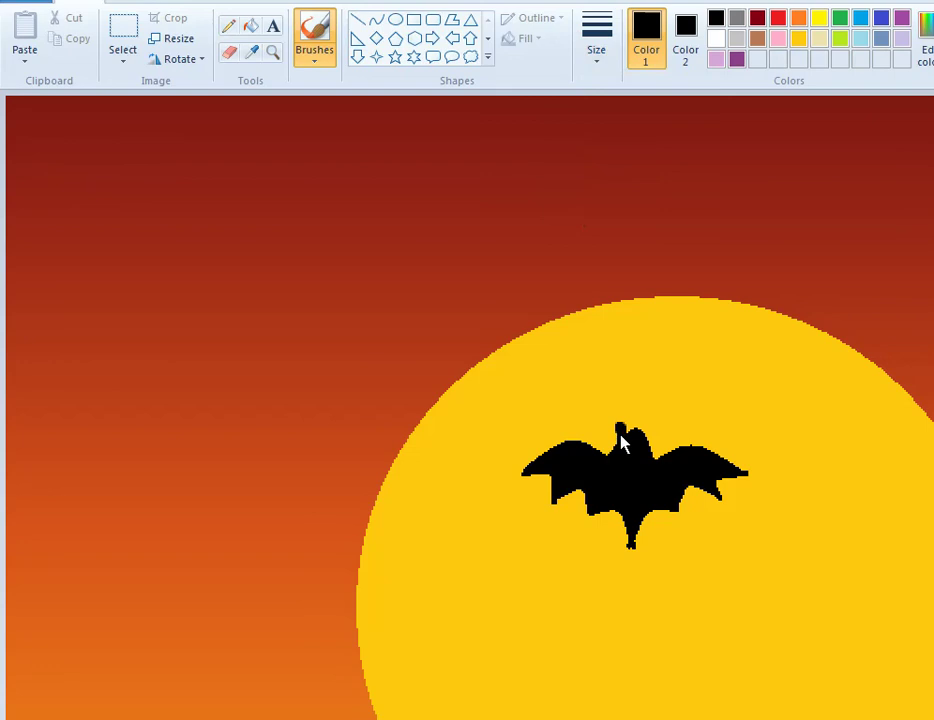
{"action": "left_click_drag", "start_coordinate": [621, 442], "coordinate": [648, 436]}
{"action": "left_click", "coordinate": [687, 507]}
Paint clumps of thin black grass blades along the ground from the left edge of the picture to the tree.
{"action": "scroll", "coordinate": [869, 642], "scroll_direction": "down", "scroll_amount": 5}
{"action": "scroll", "coordinate": [468, 405], "scroll_direction": "down", "scroll_amount": 3}
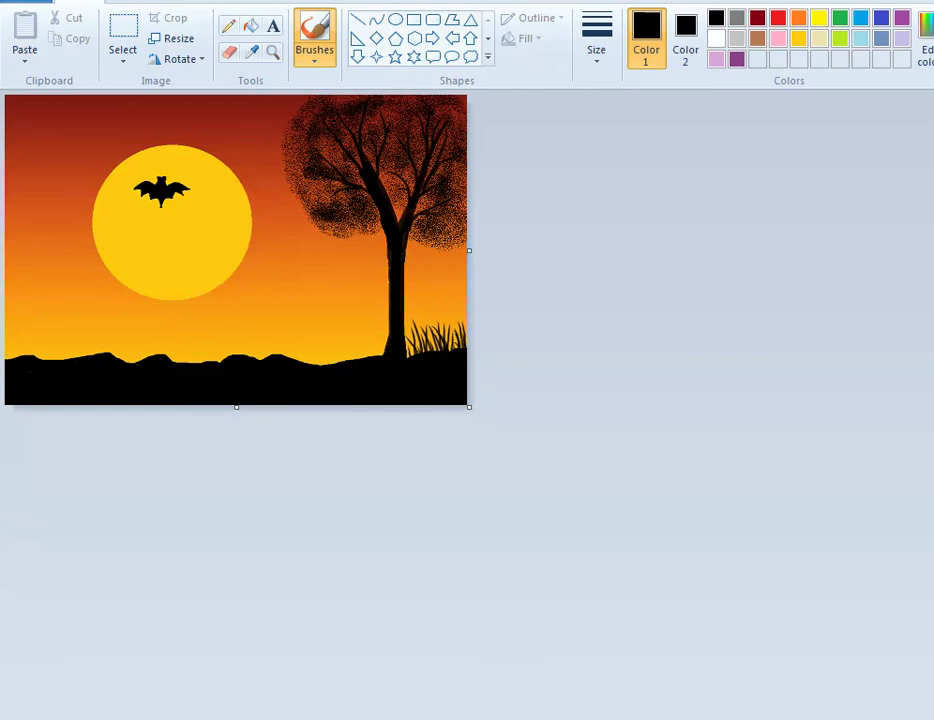
{"action": "scroll", "coordinate": [468, 405], "scroll_direction": "up", "scroll_amount": 1}
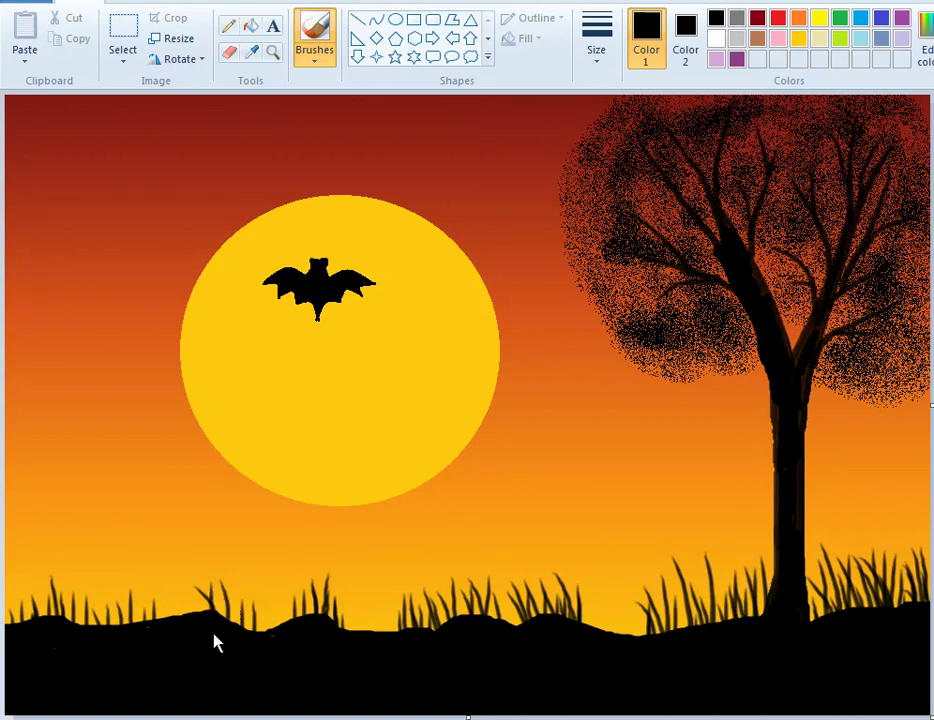
{"action": "left_click", "coordinate": [188, 604]}
{"action": "left_click", "coordinate": [191, 576]}
{"action": "left_click_drag", "start_coordinate": [108, 598], "coordinate": [98, 592]}
{"action": "left_click_drag", "start_coordinate": [104, 636], "coordinate": [106, 603]}
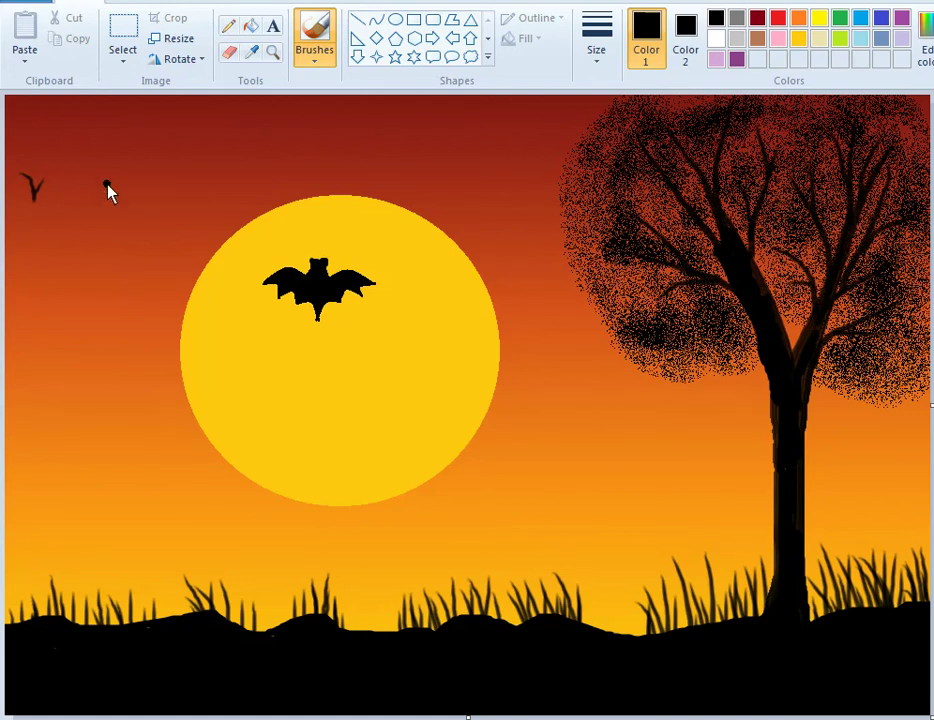
Replace the first bird strokes with a flock of small black V-shaped birds in the dark red sky above and left of the sun.
{"action": "key", "text": "ctrl+z"}
{"action": "key", "text": "ctrl+z"}
{"action": "left_click_drag", "start_coordinate": [23, 140], "coordinate": [39, 158]}
{"action": "left_click", "coordinate": [600, 65]}
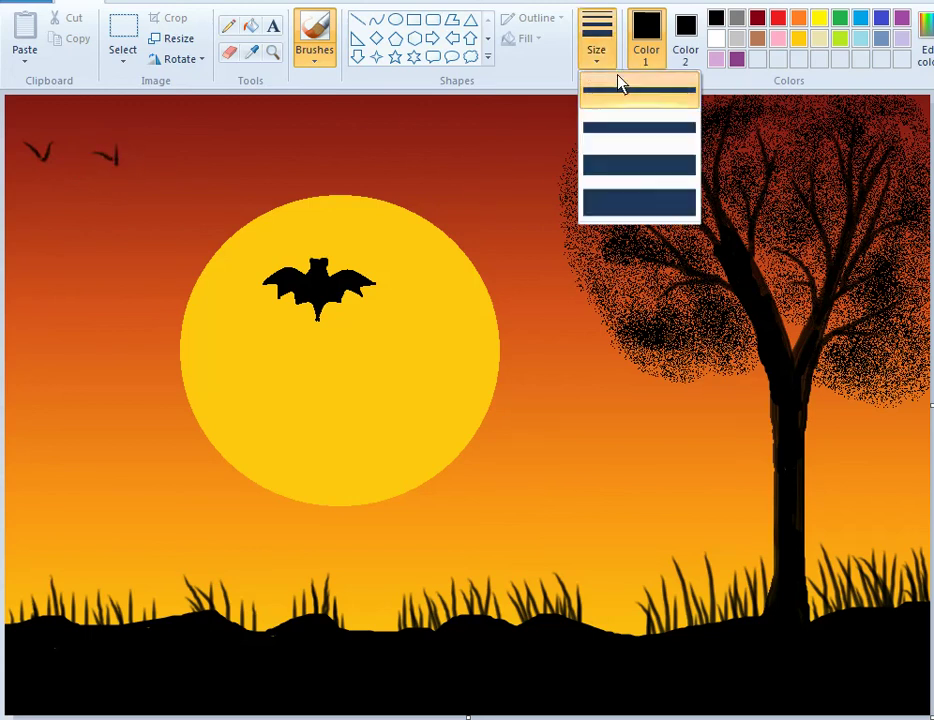
{"action": "left_click", "coordinate": [452, 143]}
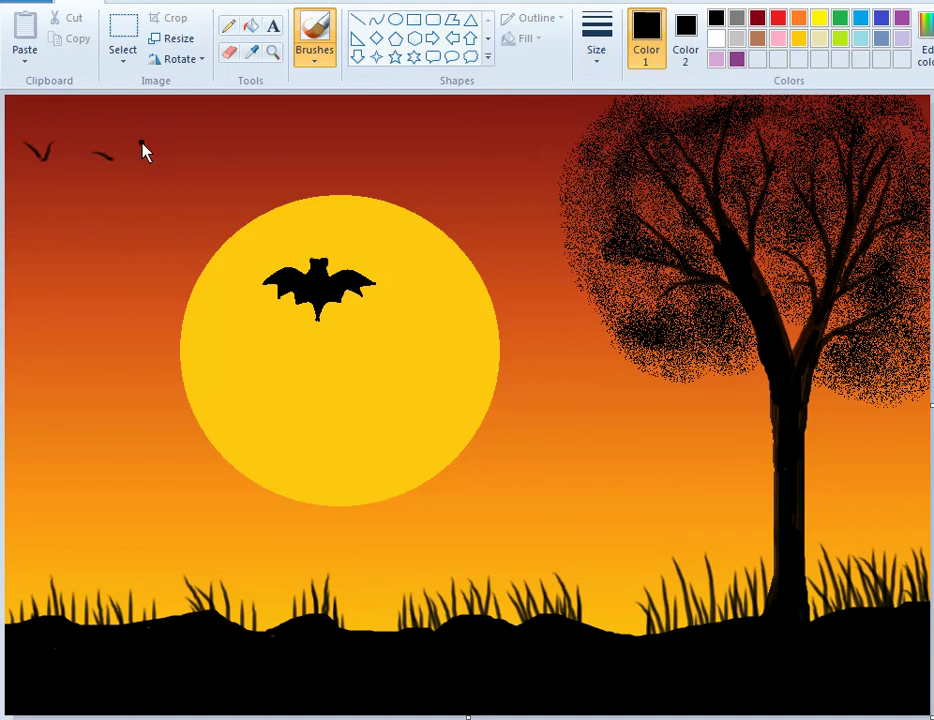
{"action": "key", "text": "ctrl+z"}
{"action": "left_click_drag", "start_coordinate": [105, 172], "coordinate": [112, 162]}
{"action": "left_click", "coordinate": [239, 155]}
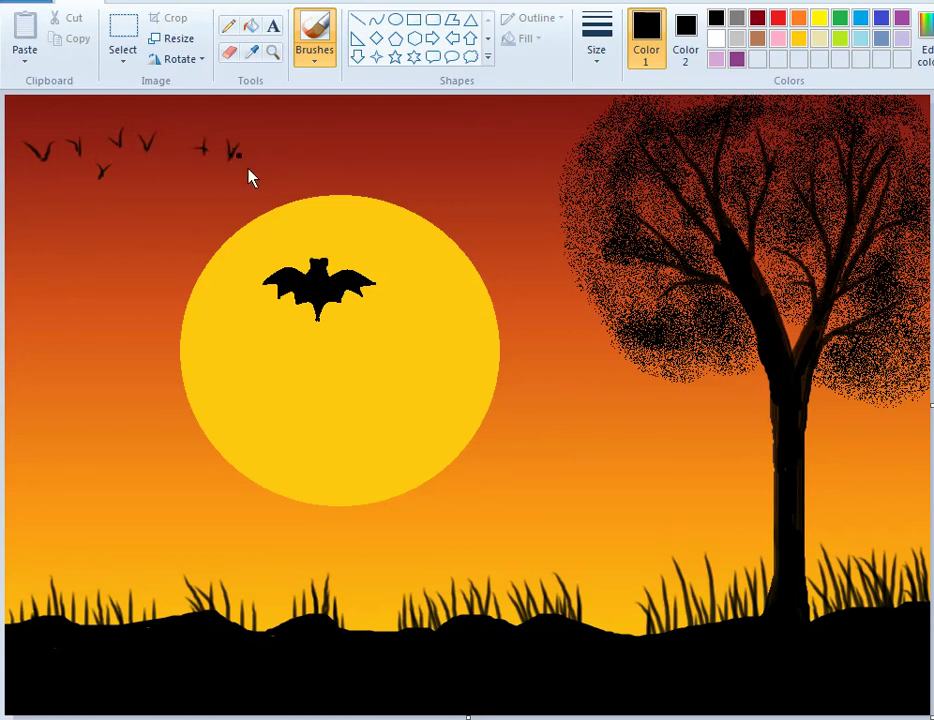